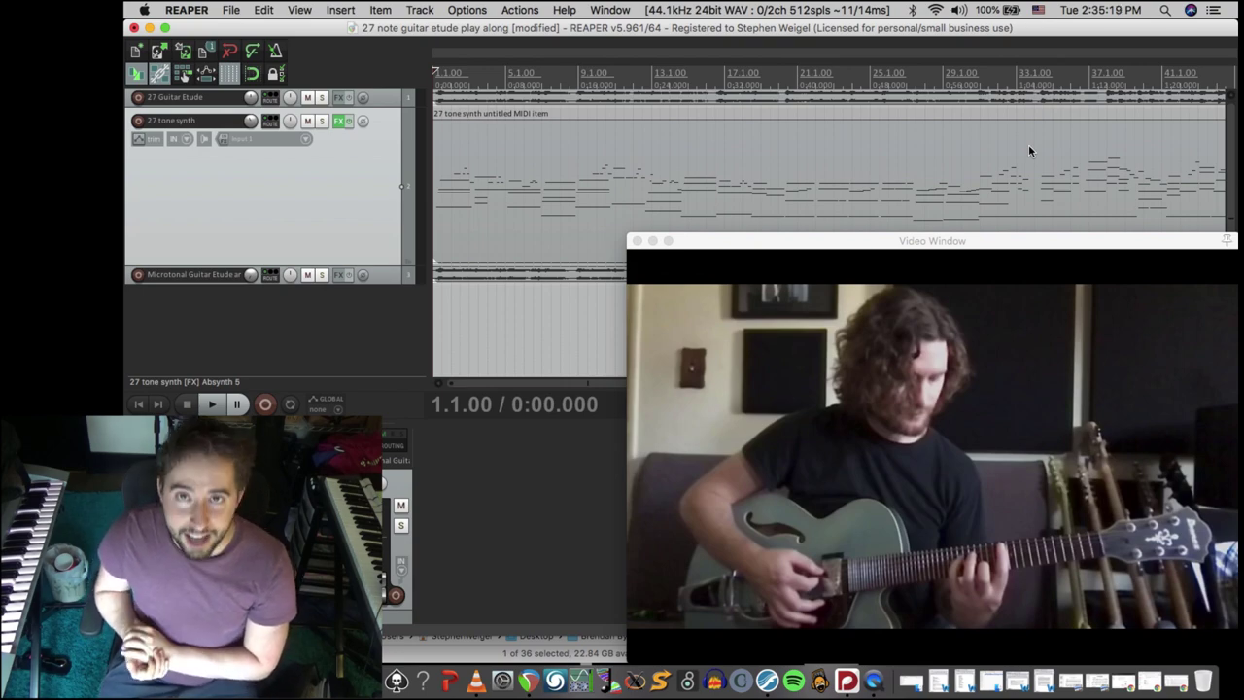
Leave the REAPER project and open the 27 EDO etude Dorico score from the !final folder
click(134, 28)
click(791, 245)
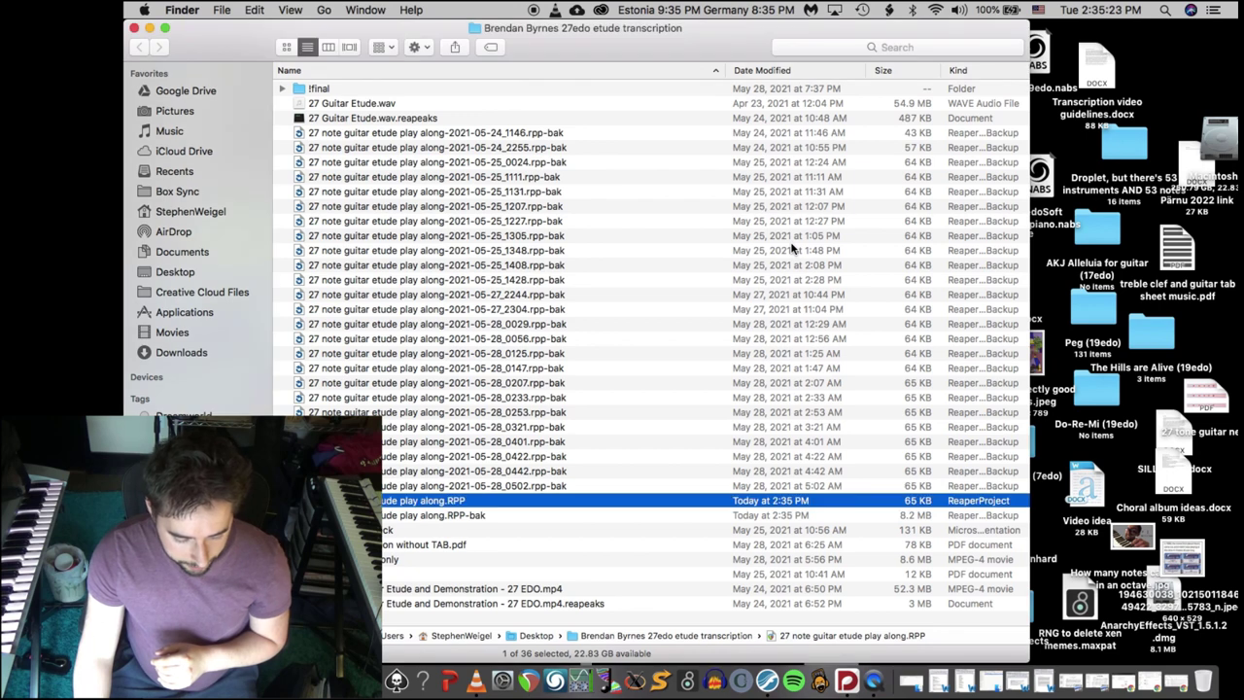
double_click(339, 93)
click(394, 136)
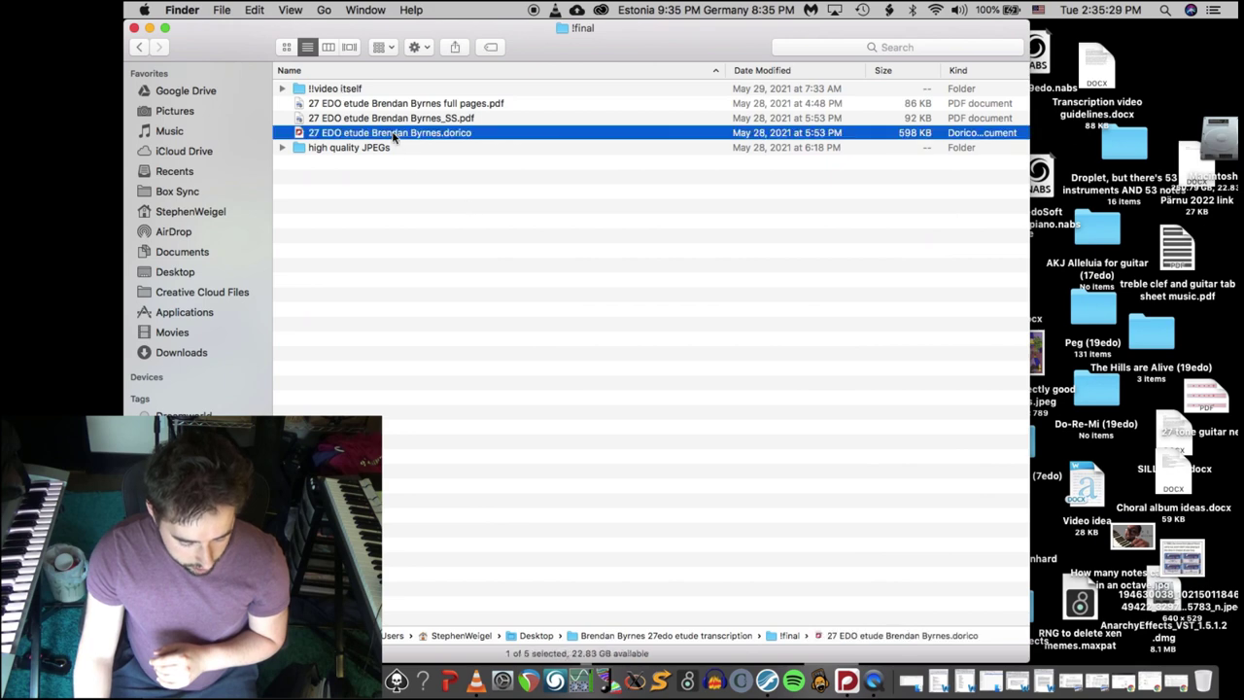
double_click(394, 133)
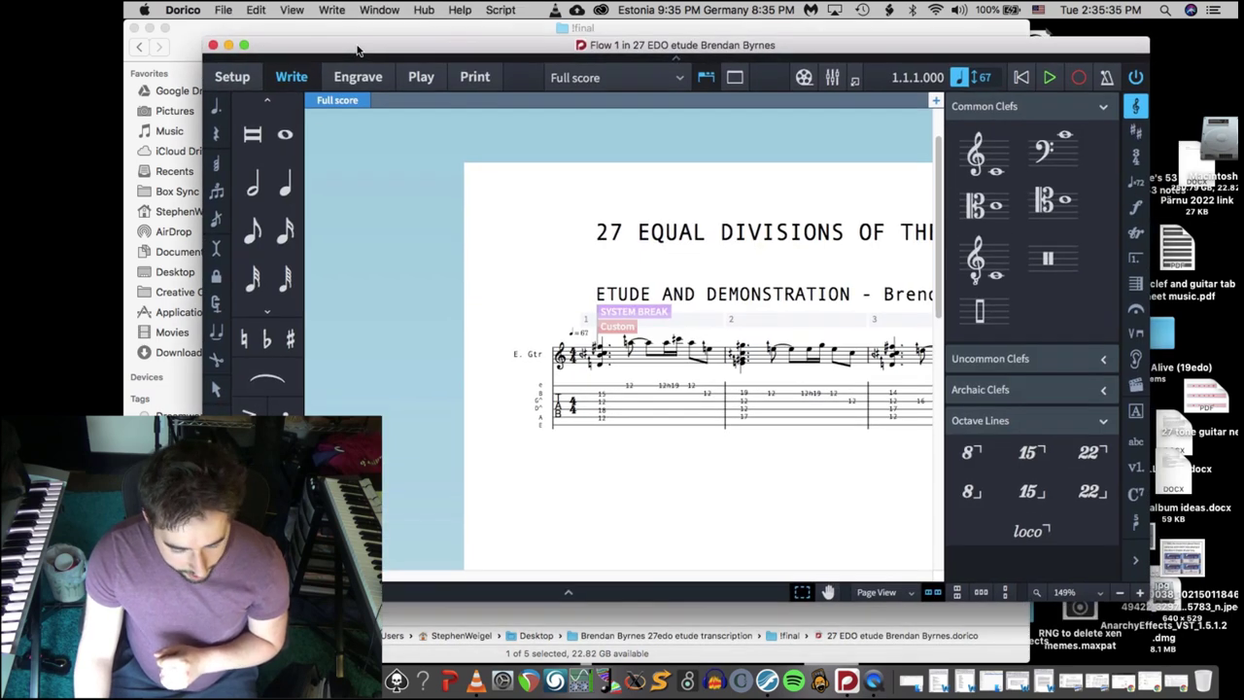
Move and enlarge the score window, and magnify the title and opening system to 183%
drag(358, 51, 278, 31)
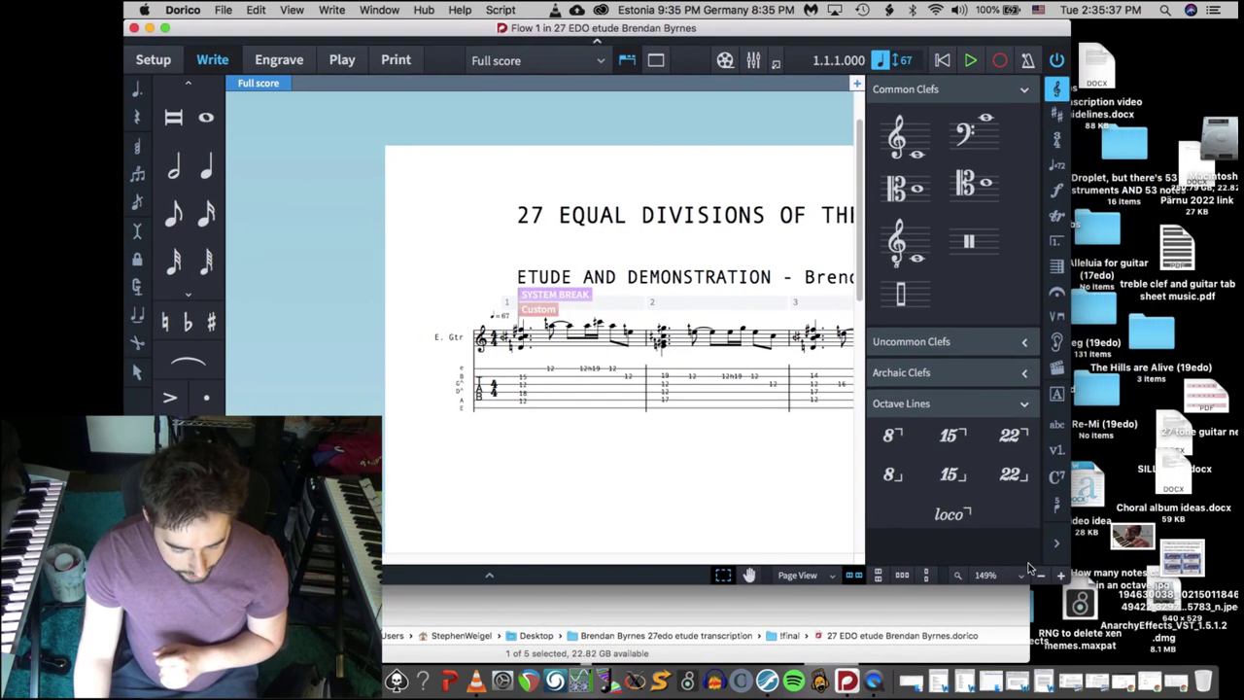
drag(1069, 583, 1238, 602)
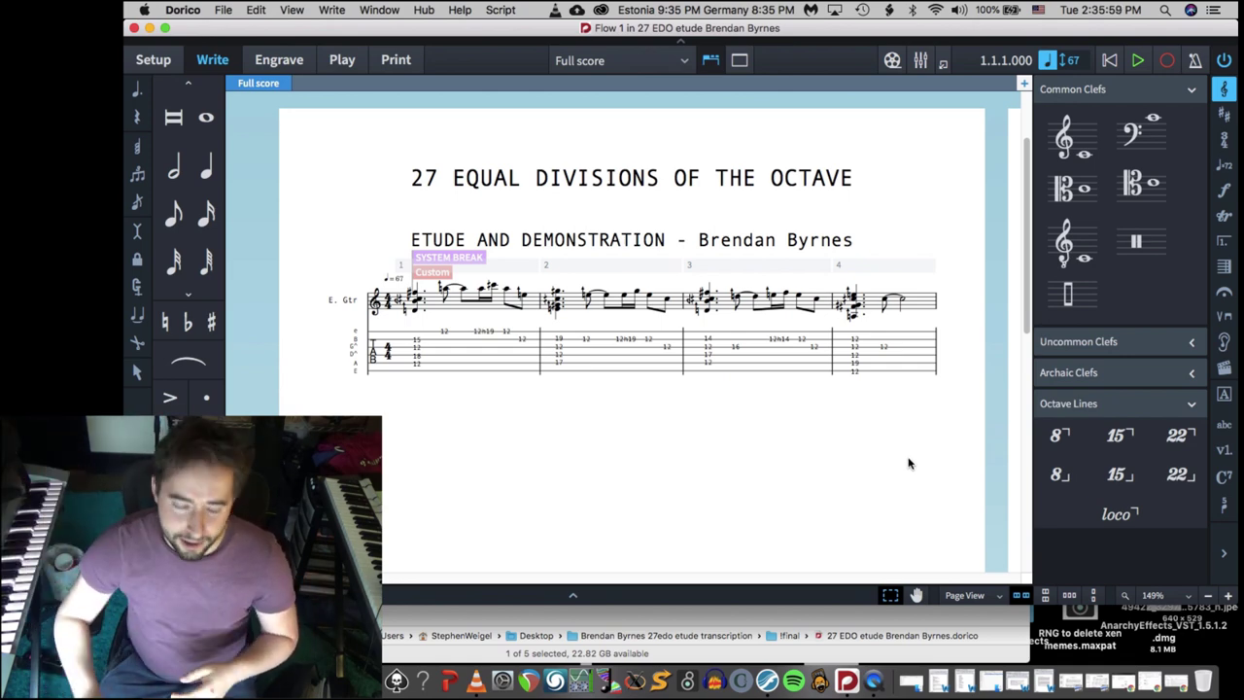
key(super+equal)
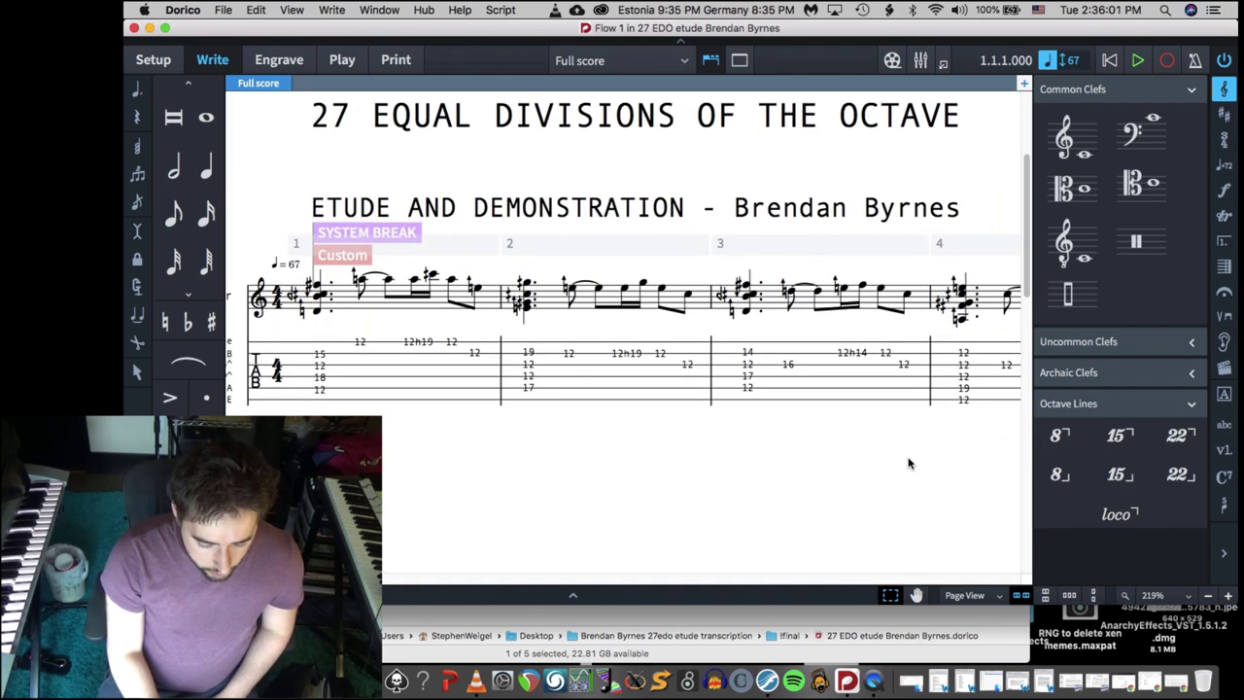
scroll(909, 463, left, 2)
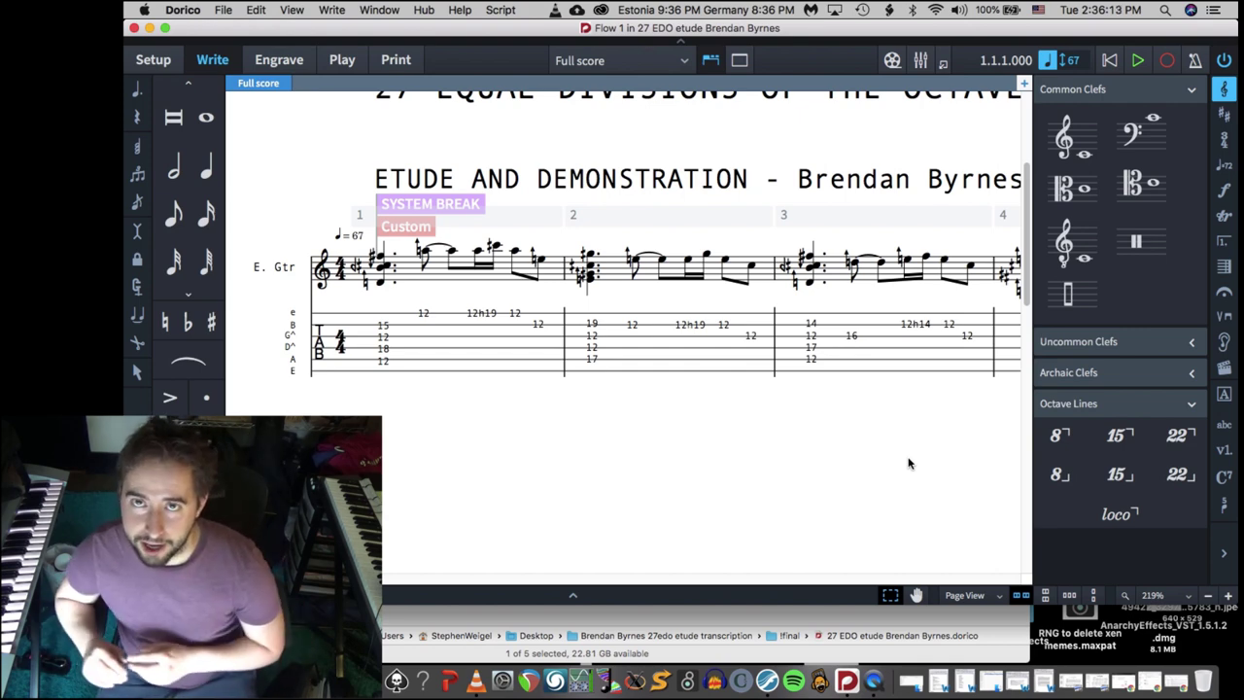
key(super+minus)
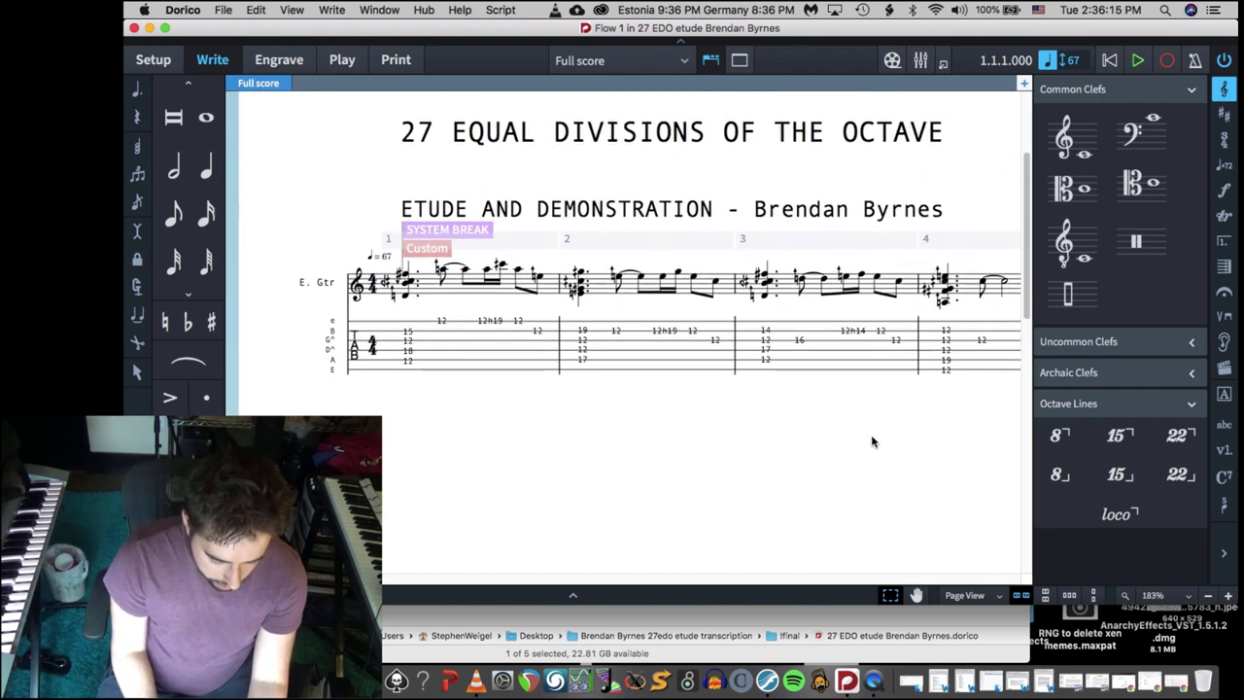
Open the 27-EDO tonality system for editing and enlarge its dialog to show more of the accidentals list
click(1224, 115)
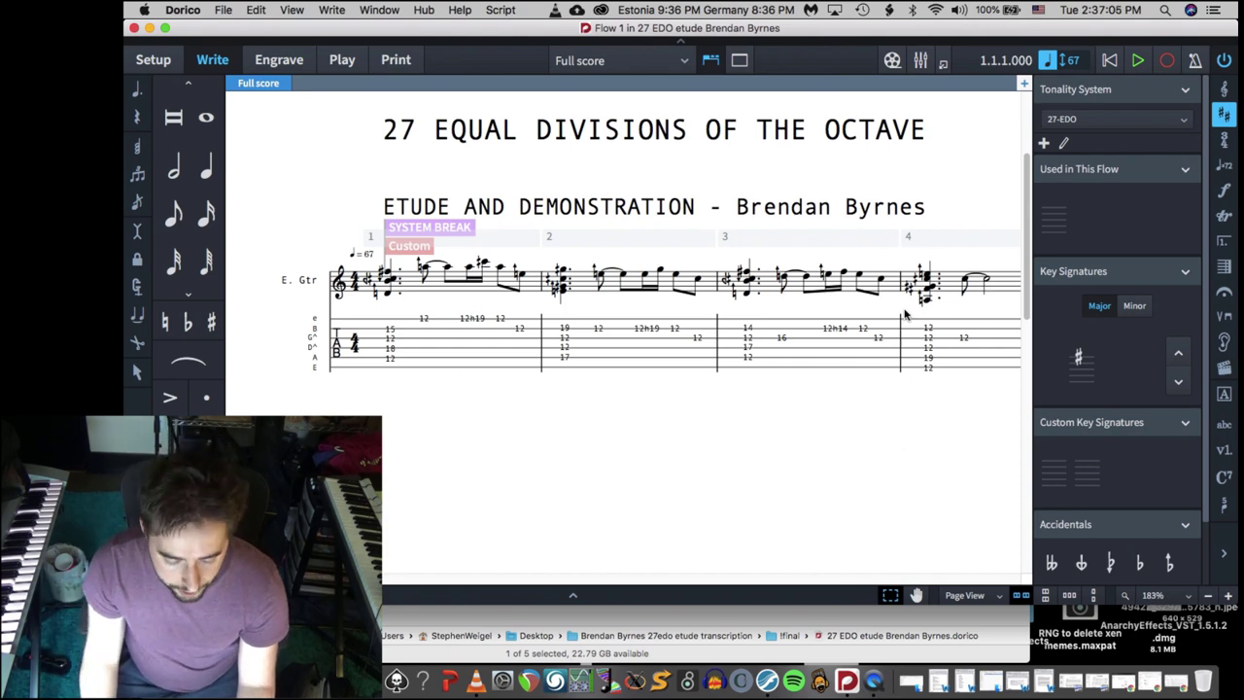
click(1063, 143)
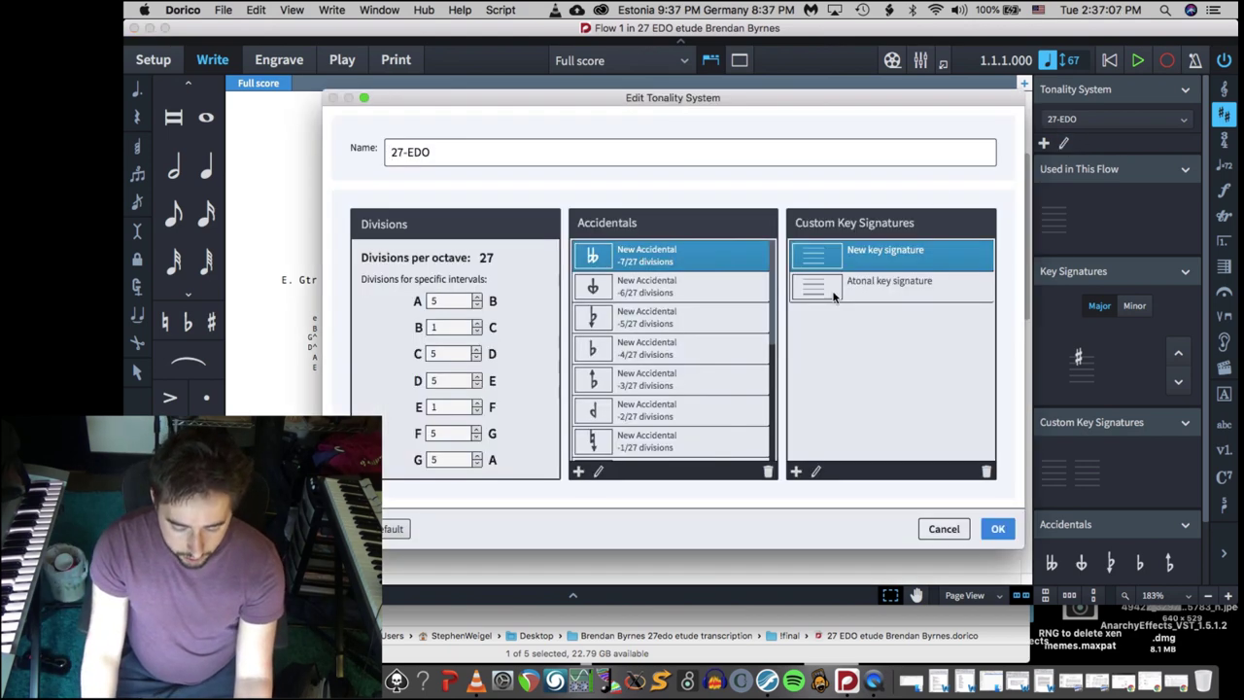
drag(781, 101, 745, 64)
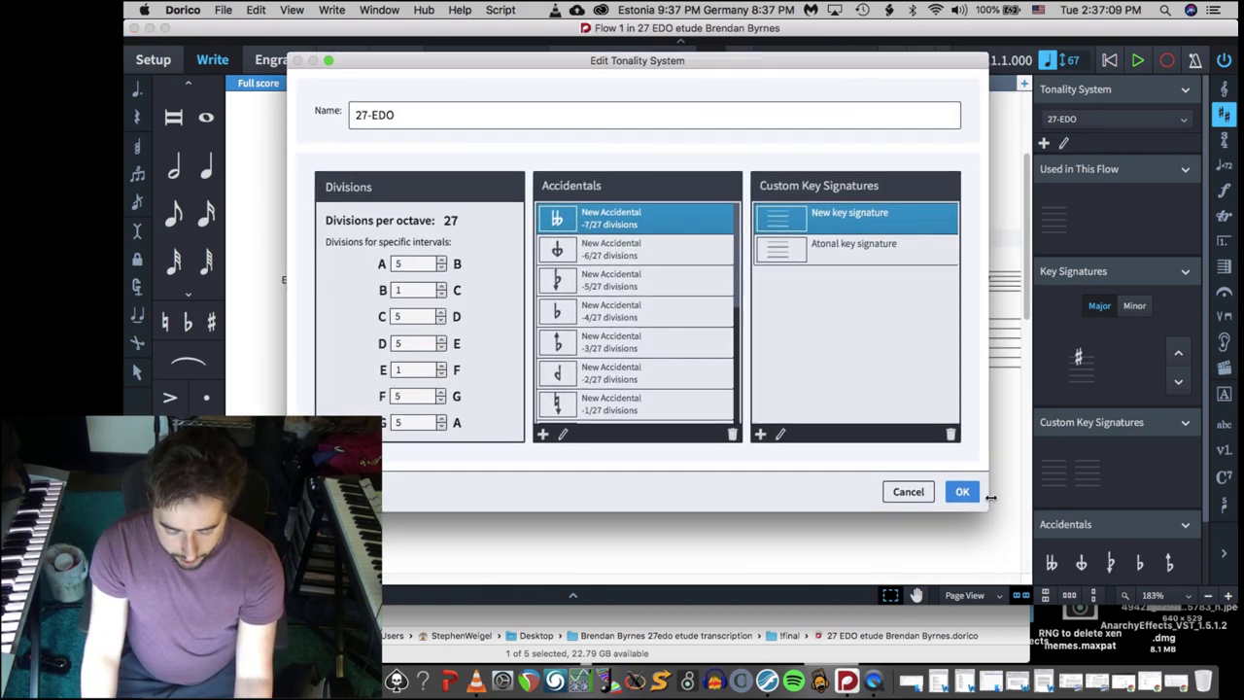
drag(988, 506, 1101, 607)
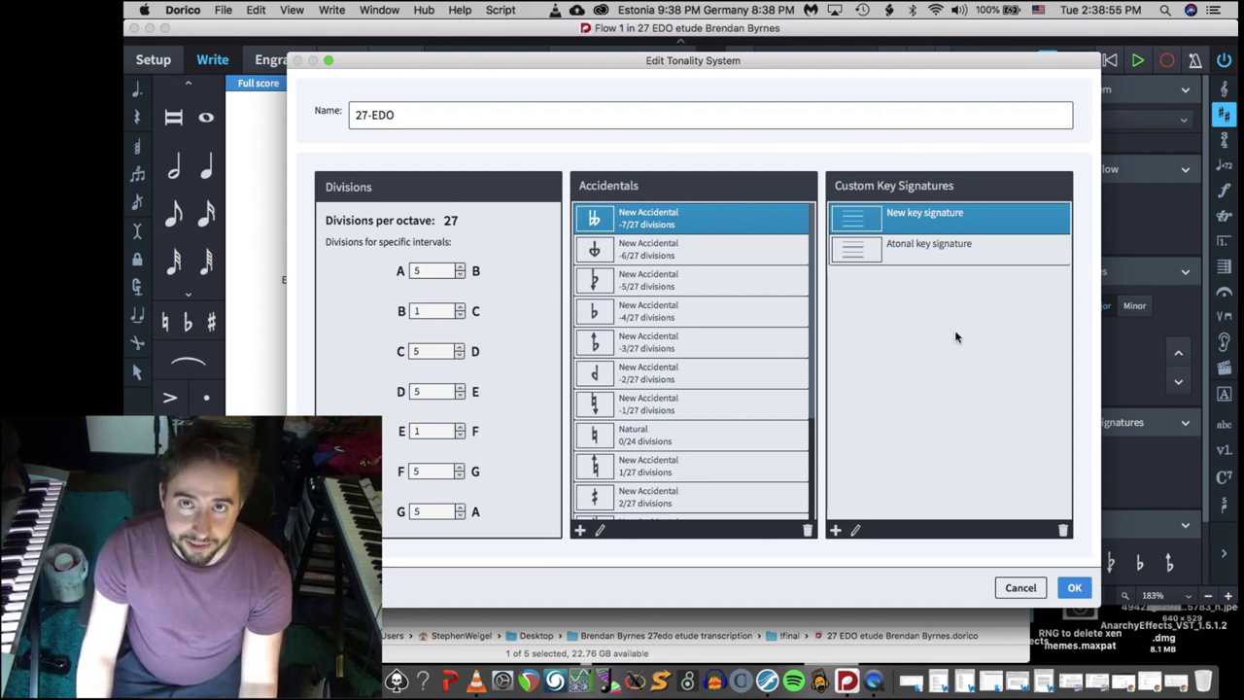
Examine the raising accidentals of the 27-EDO system one by one, from Natural up to 7/27 divisions
scroll(749, 334, down, 3)
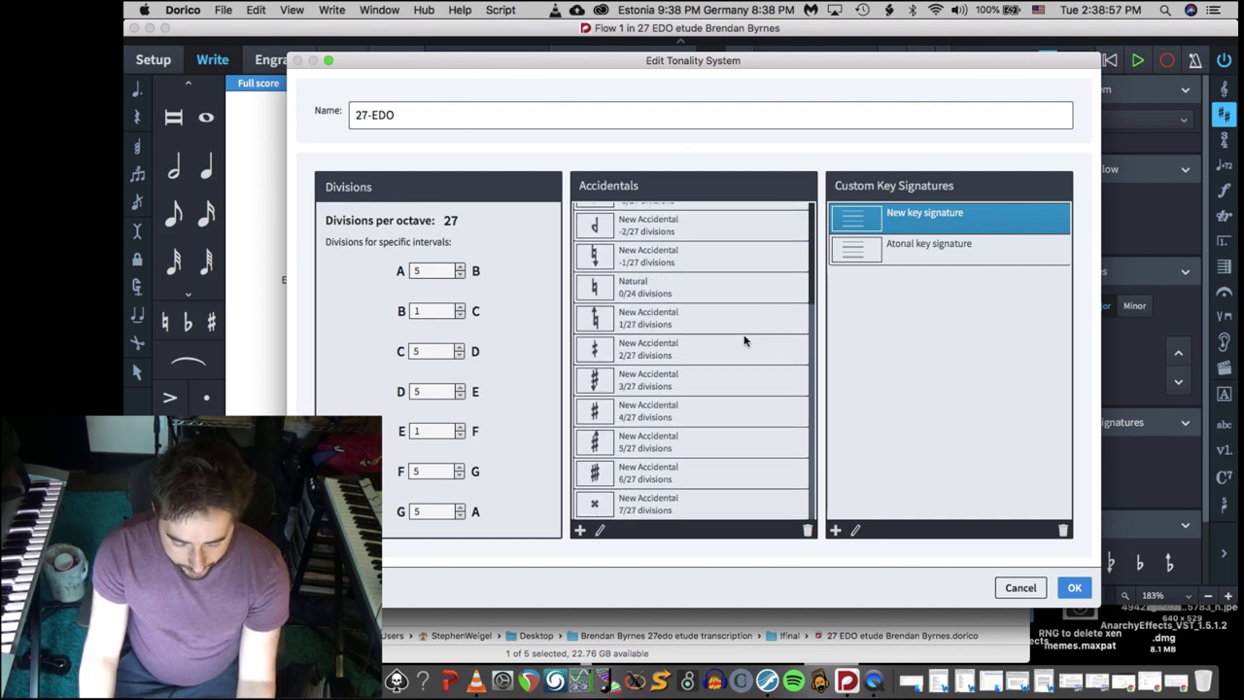
click(714, 321)
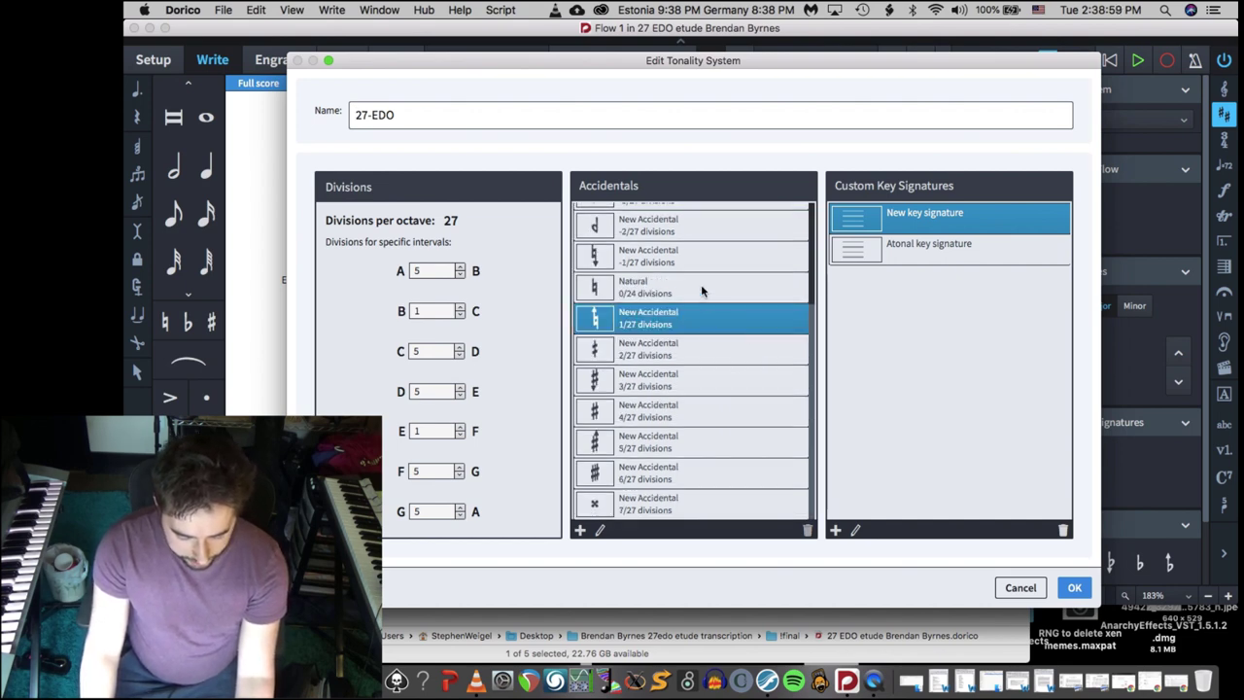
click(701, 287)
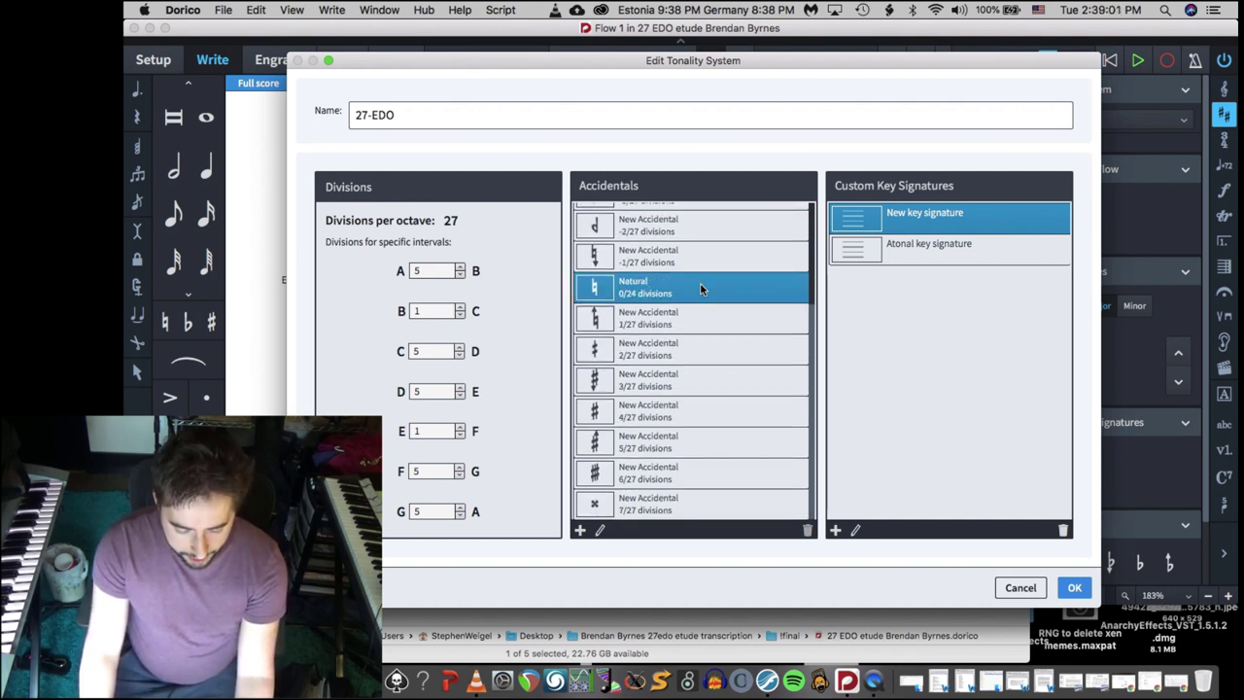
click(704, 329)
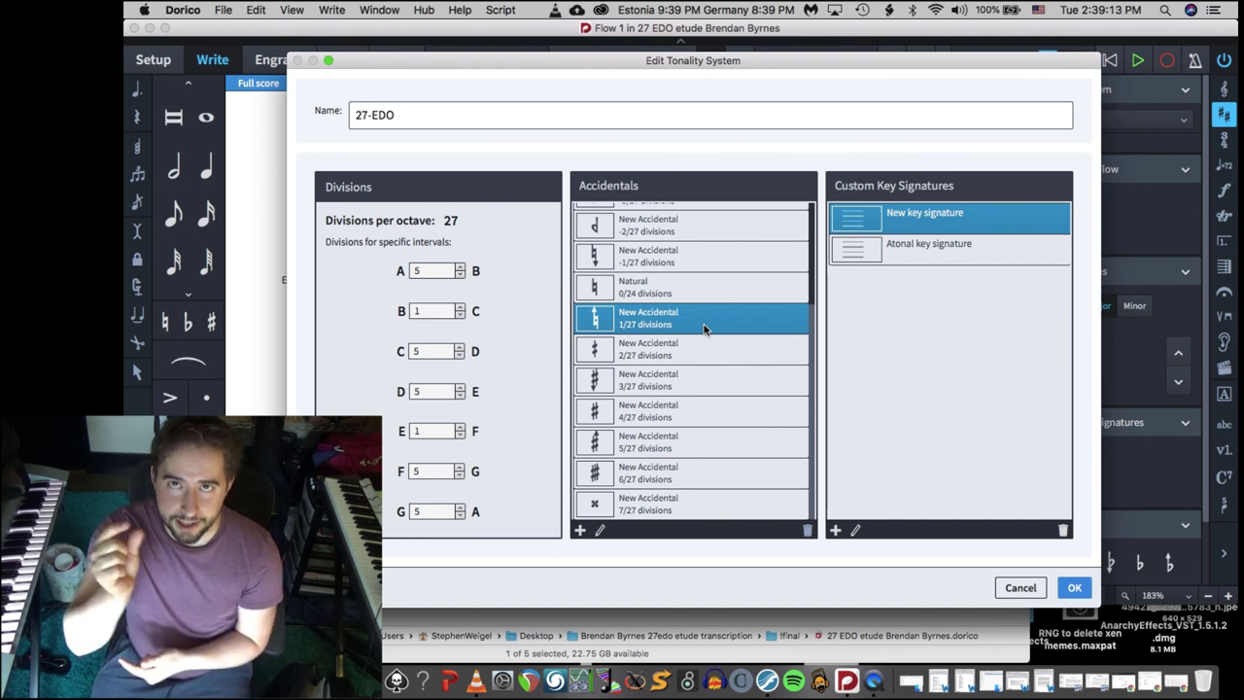
click(704, 297)
click(712, 324)
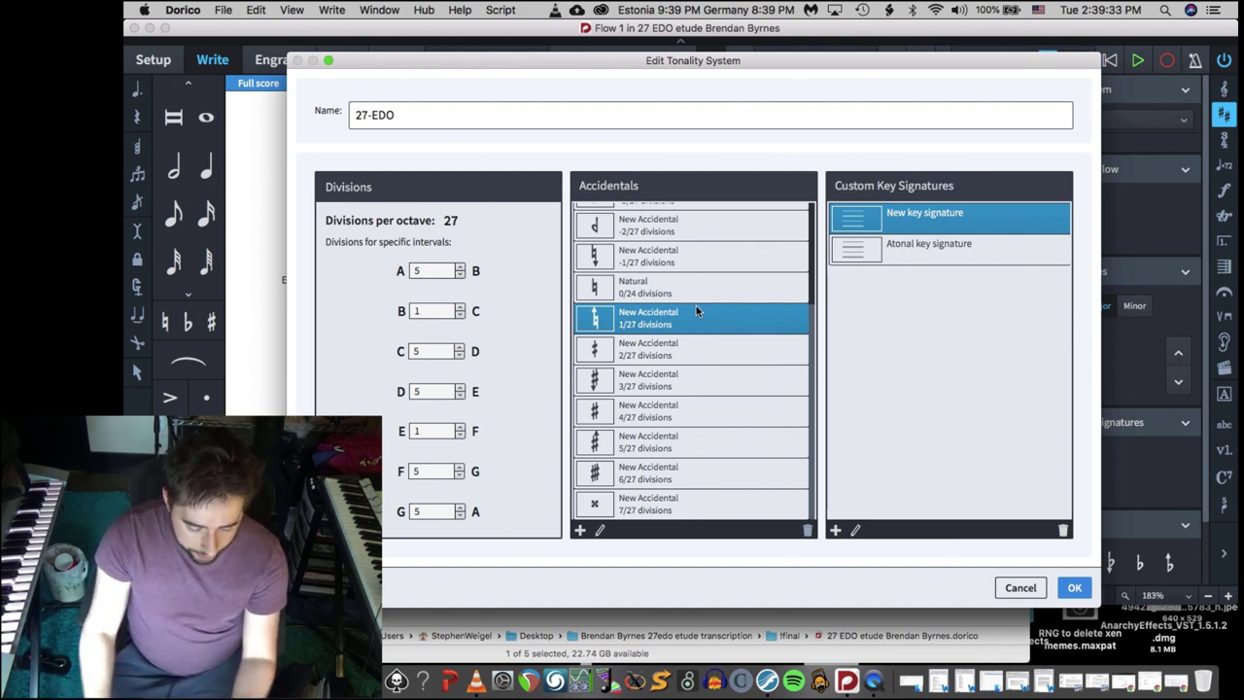
click(705, 347)
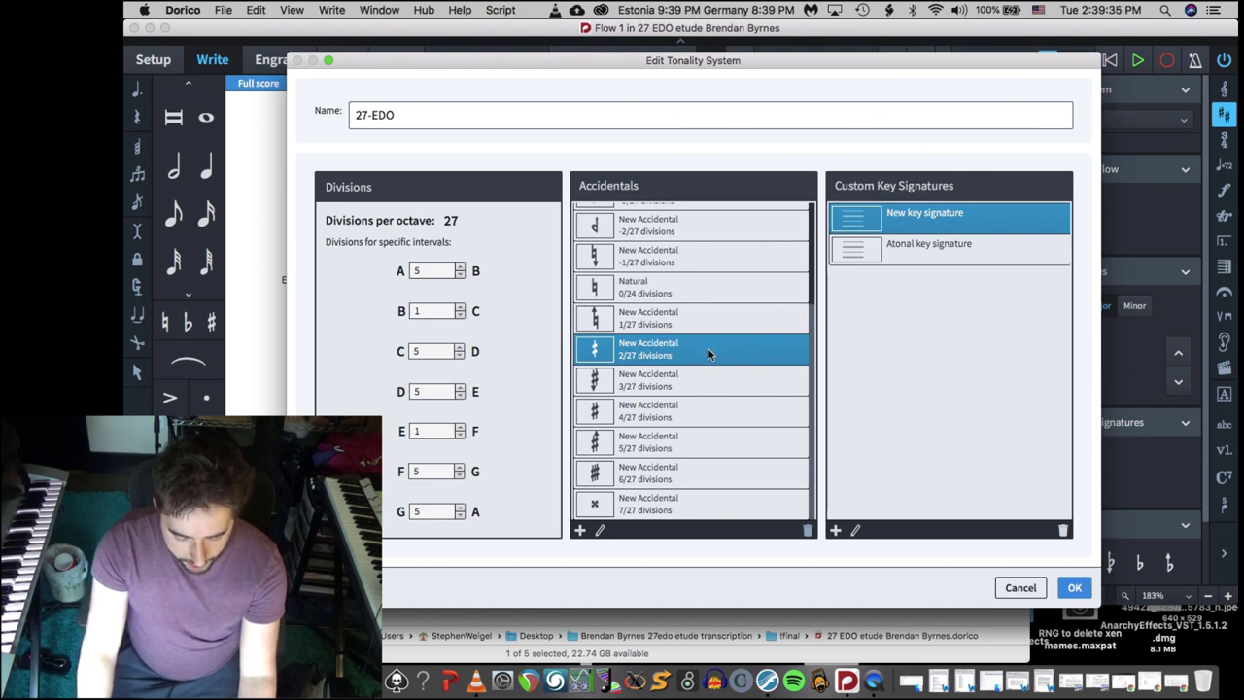
click(709, 380)
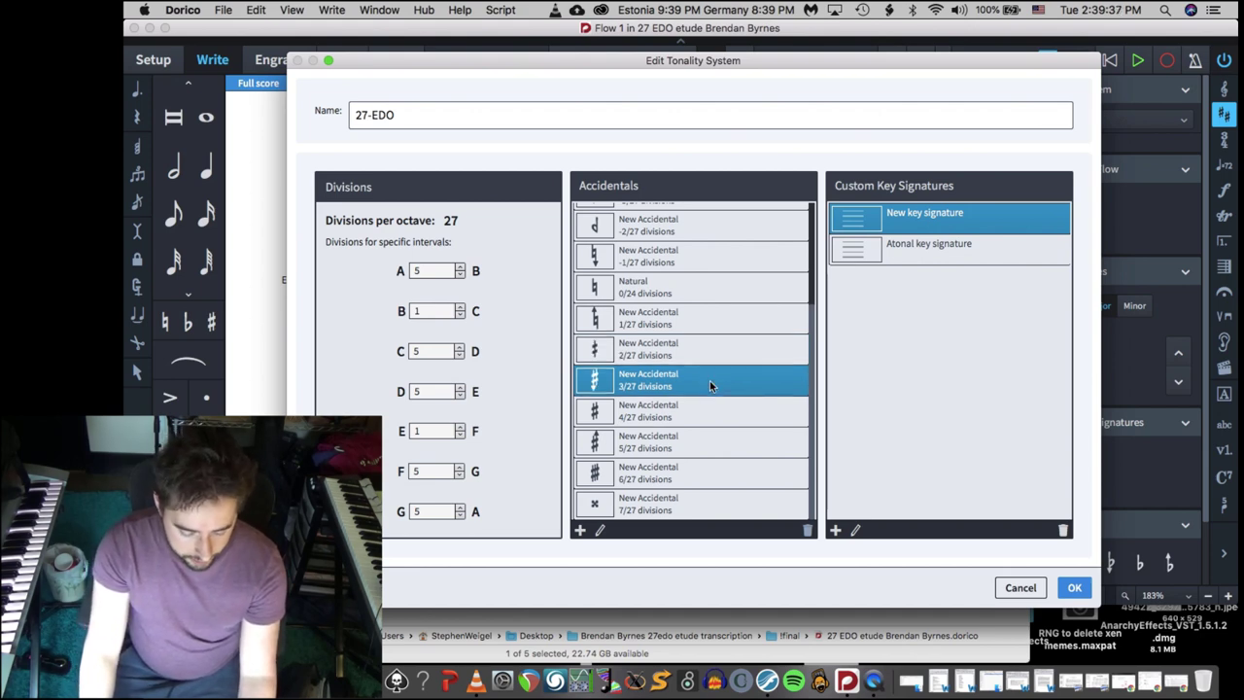
click(709, 408)
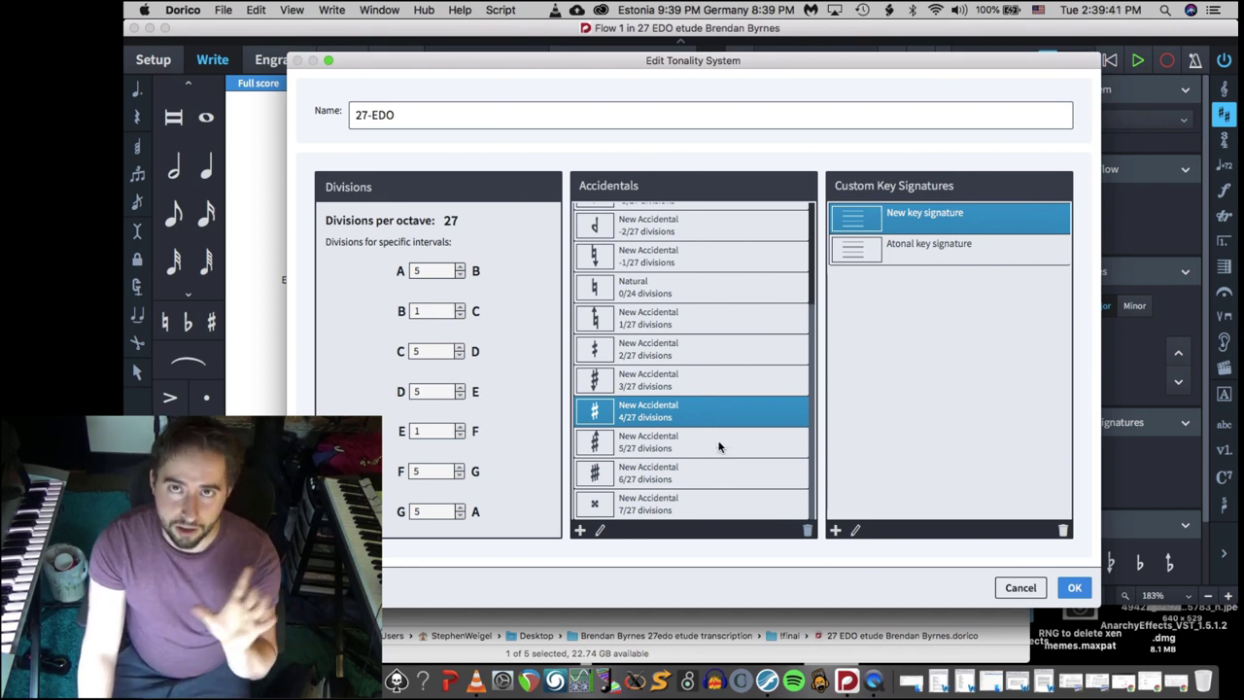
click(718, 444)
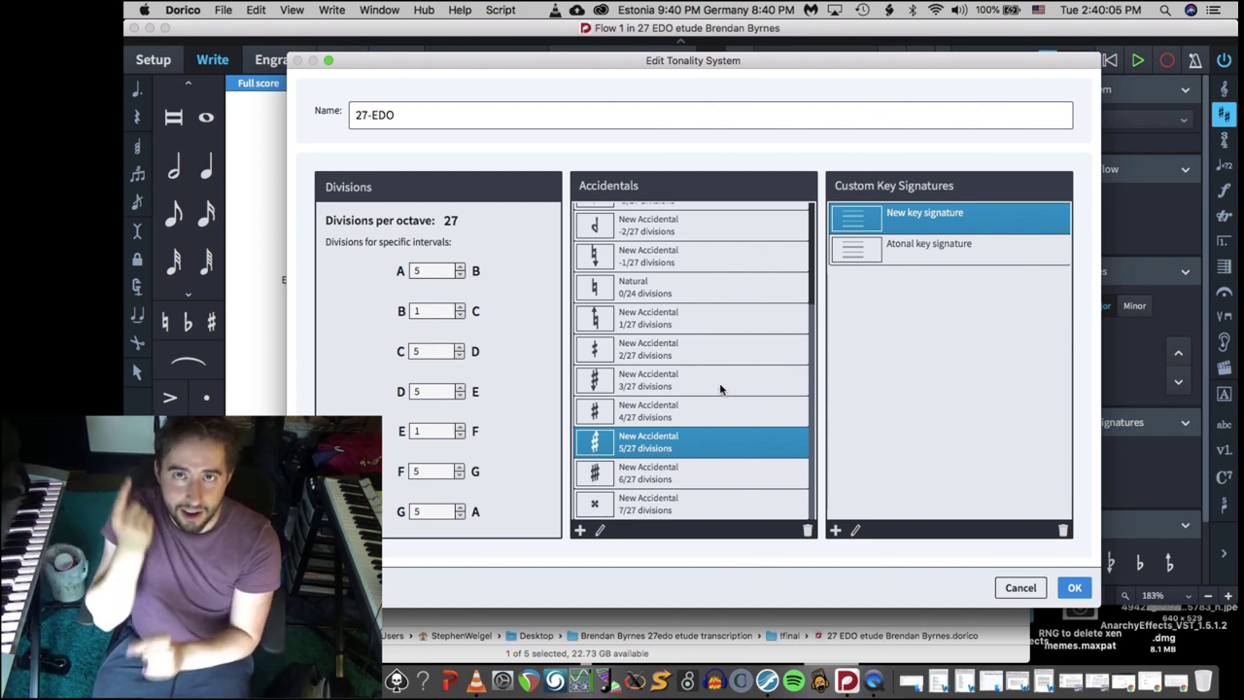
key(Down)
key(Down)
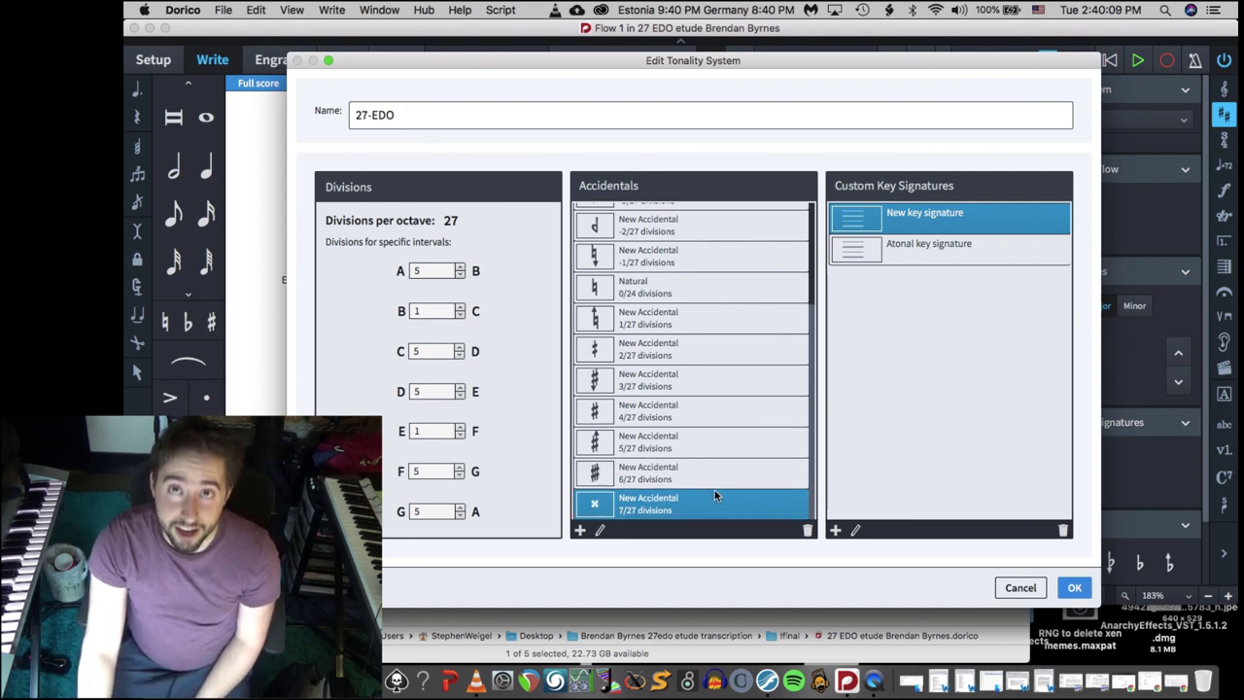
Examine the lowering accidentals from Natural down to -7/27 divisions, and close the tonality system editor
click(683, 289)
scroll(722, 398, up, 3)
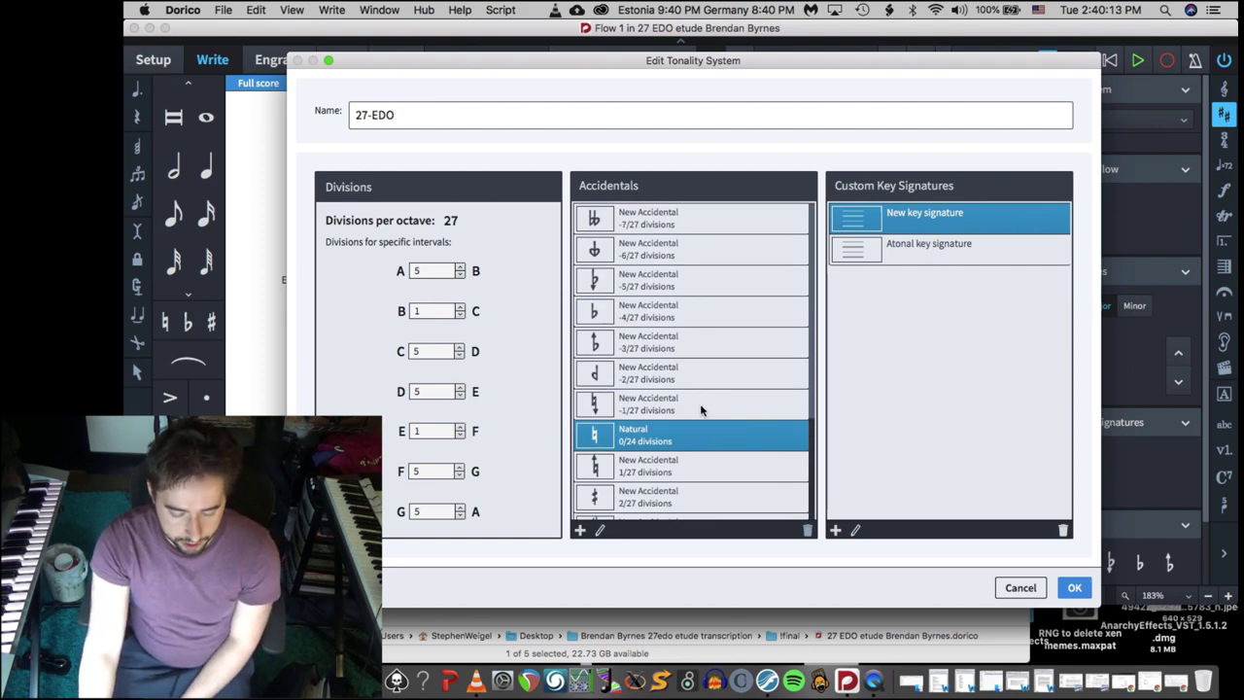
click(699, 408)
click(709, 385)
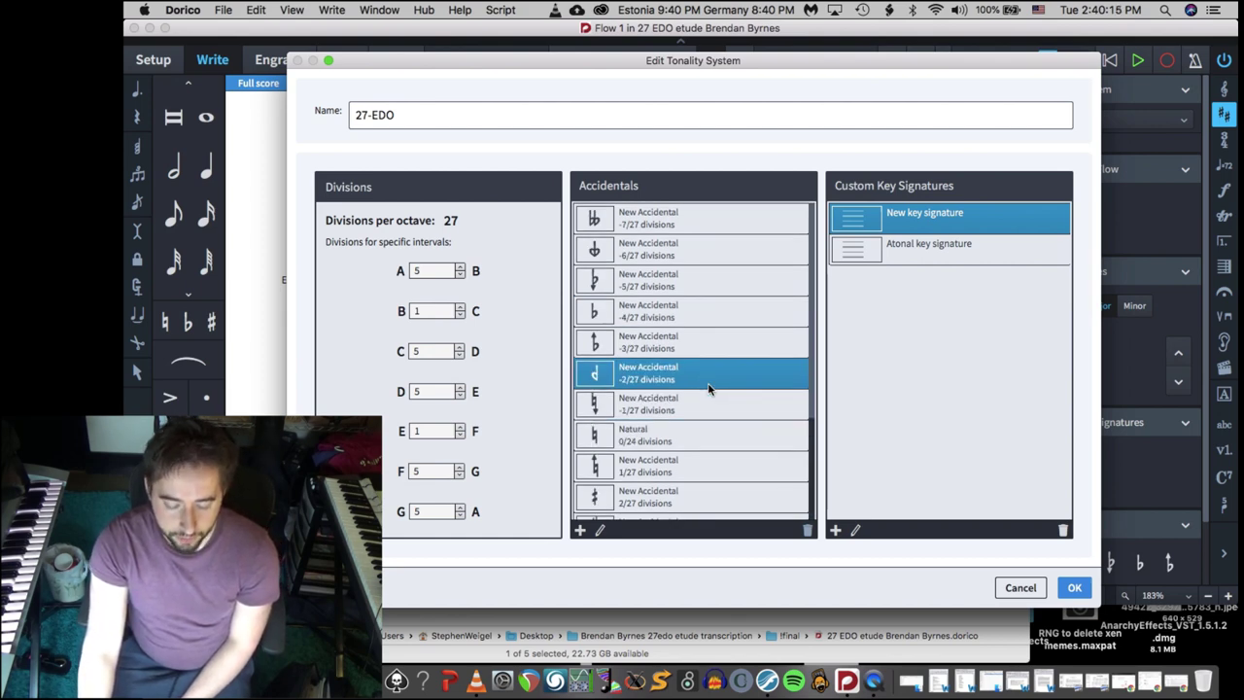
click(699, 339)
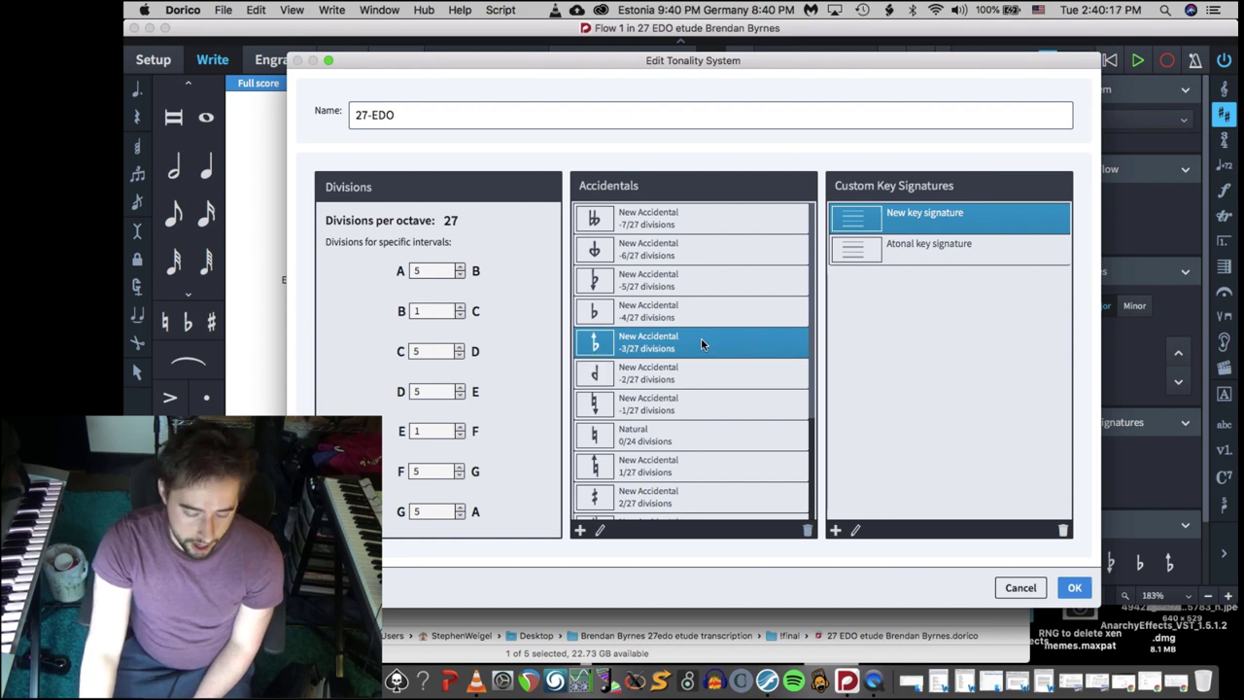
click(703, 311)
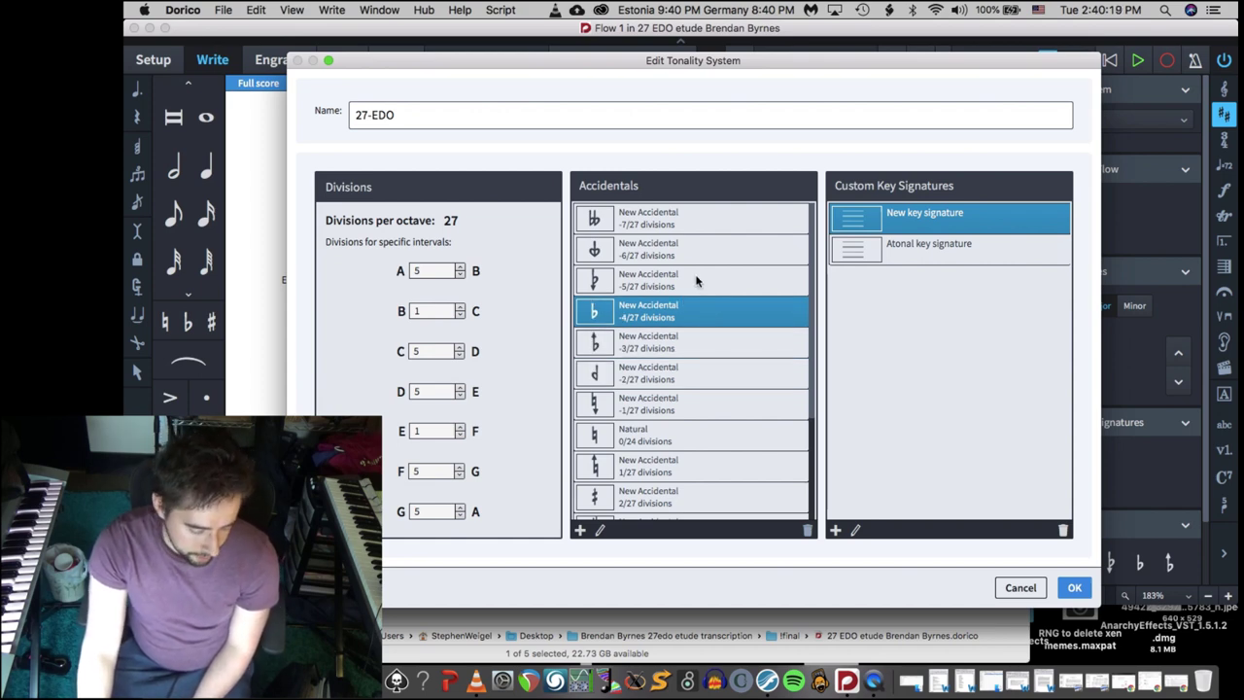
click(696, 277)
click(692, 248)
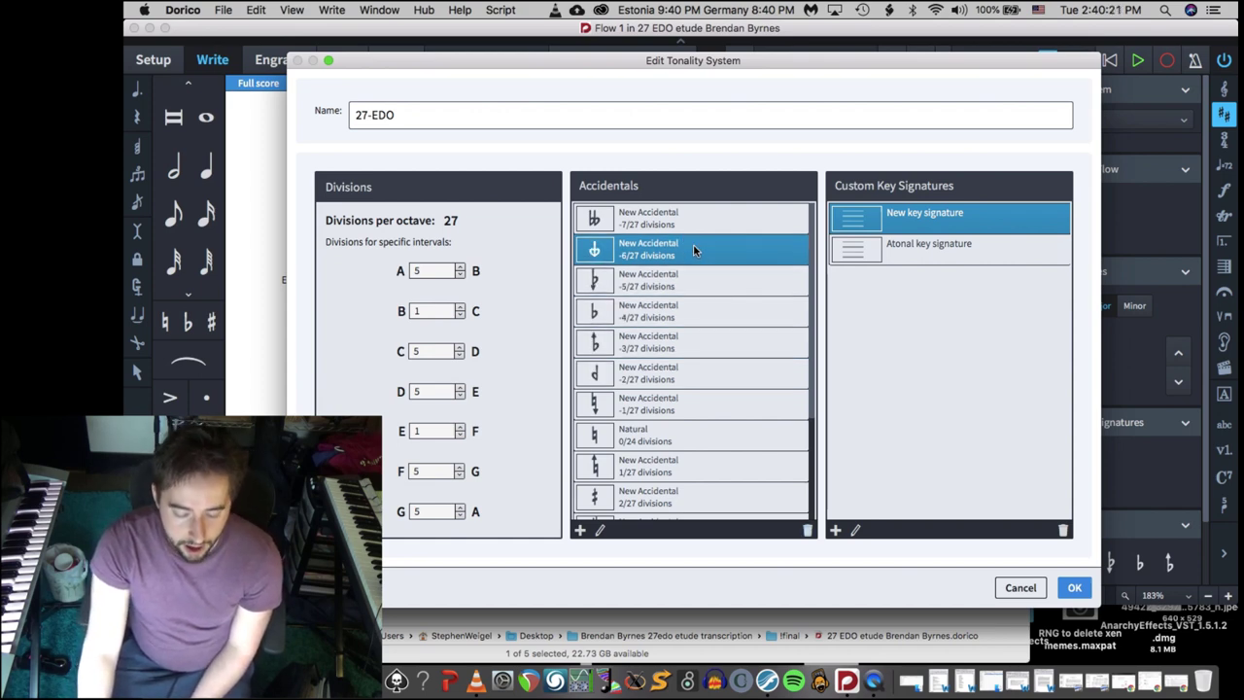
click(698, 220)
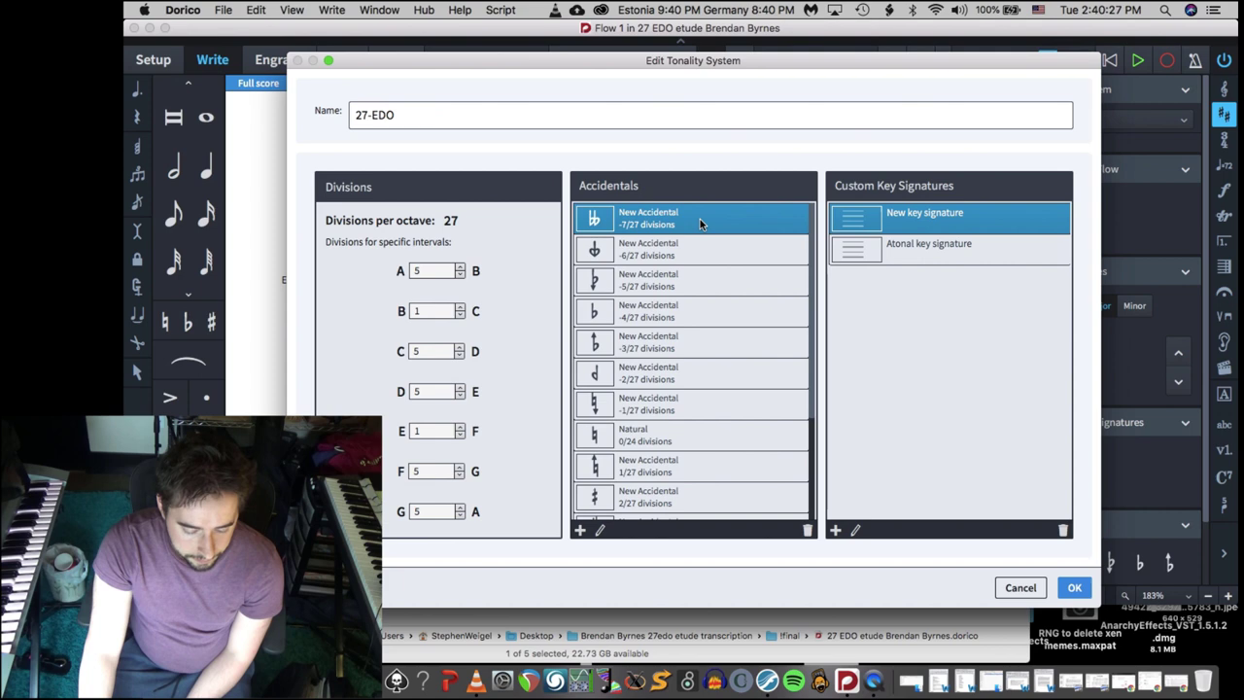
scroll(688, 459, down, 5)
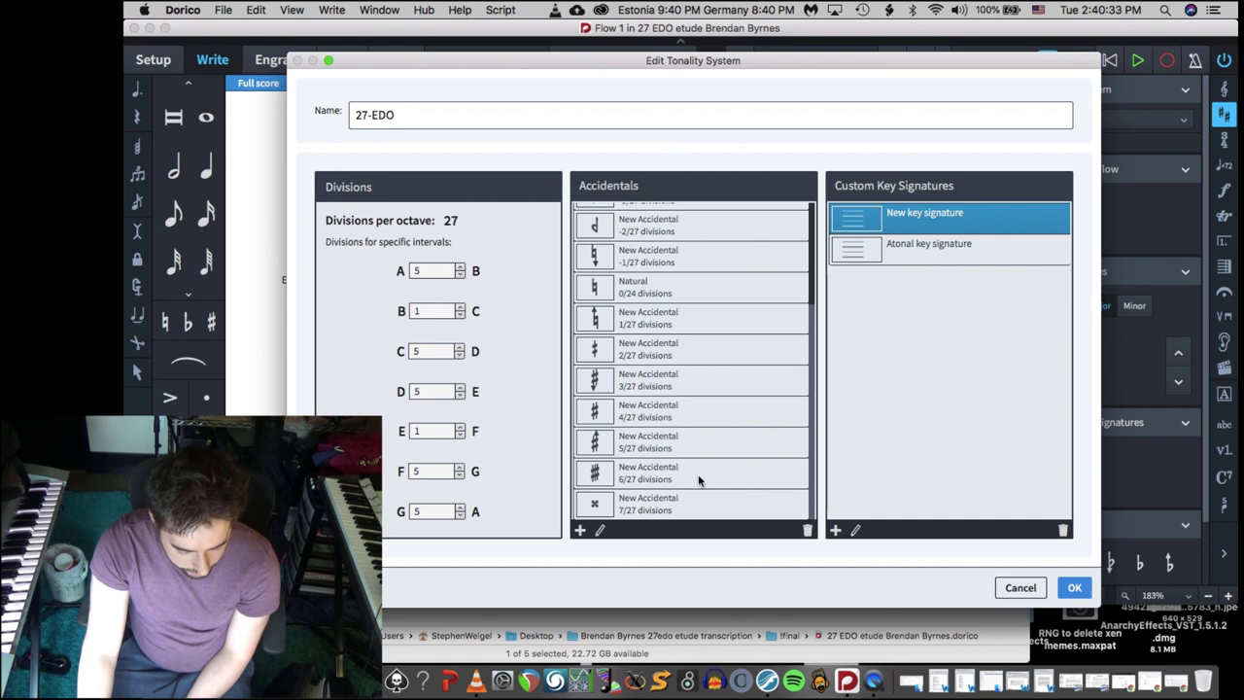
key(Home)
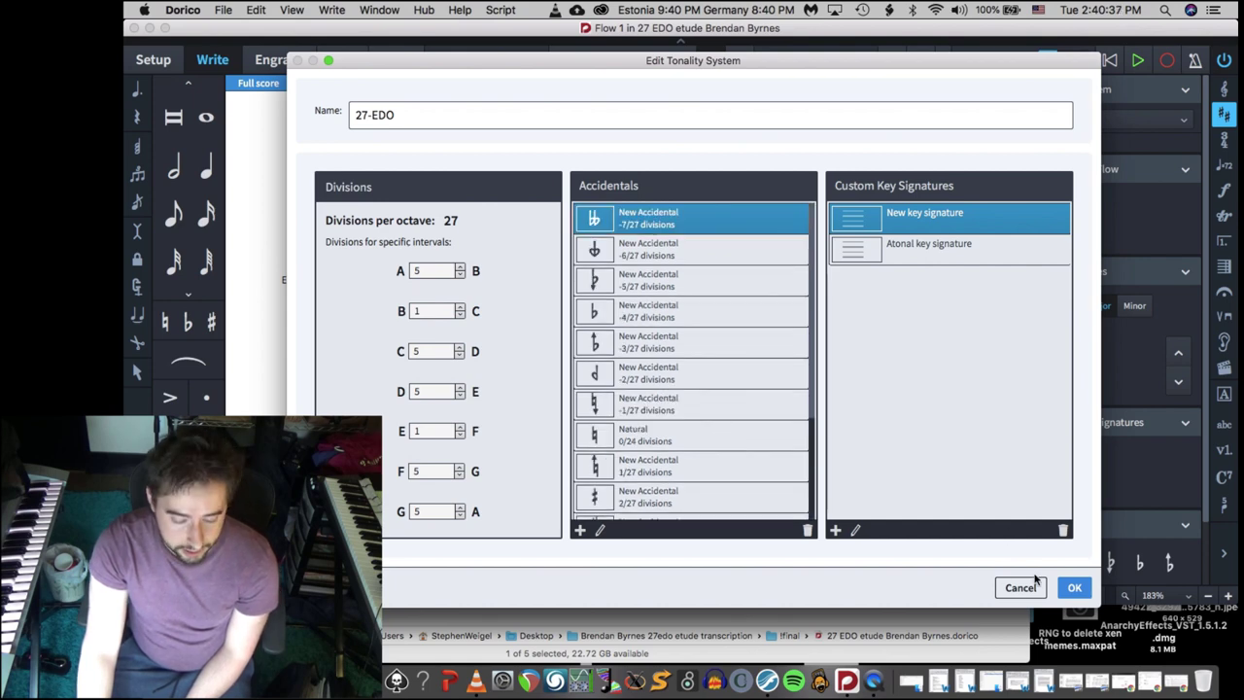
click(1075, 588)
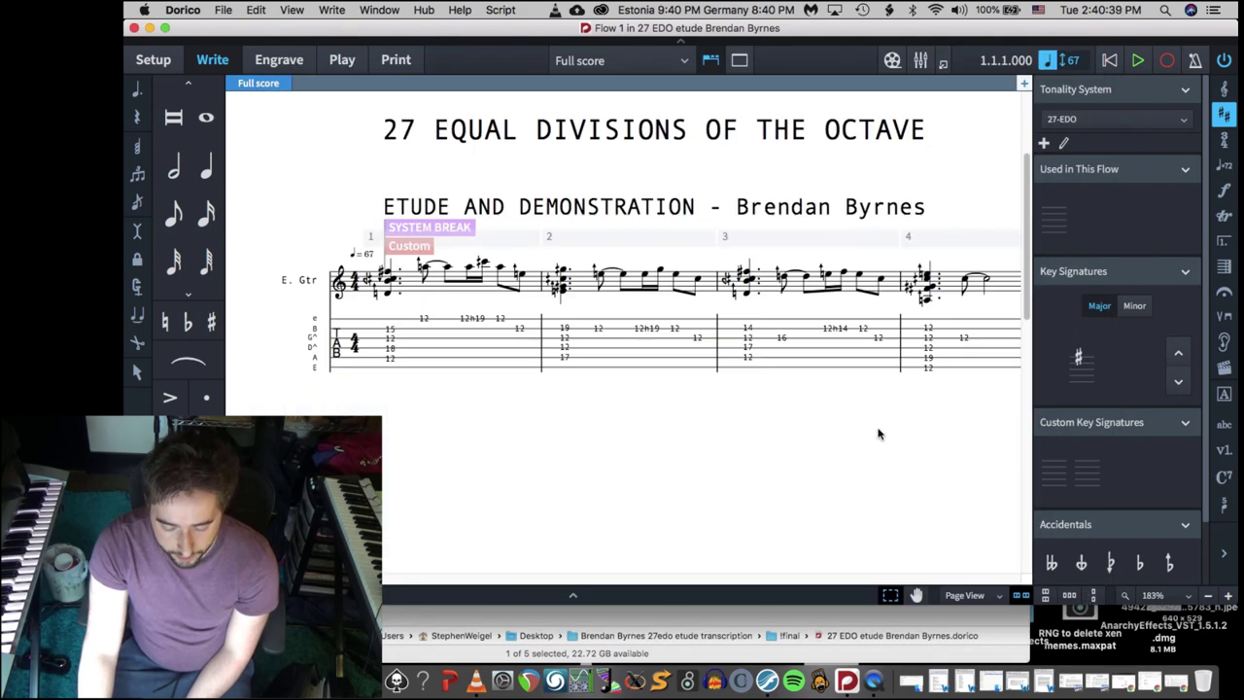
Select the lowest note of the opening chord in bar 1 and inspect its accidental up close in the score
scroll(1116, 408, down, 2)
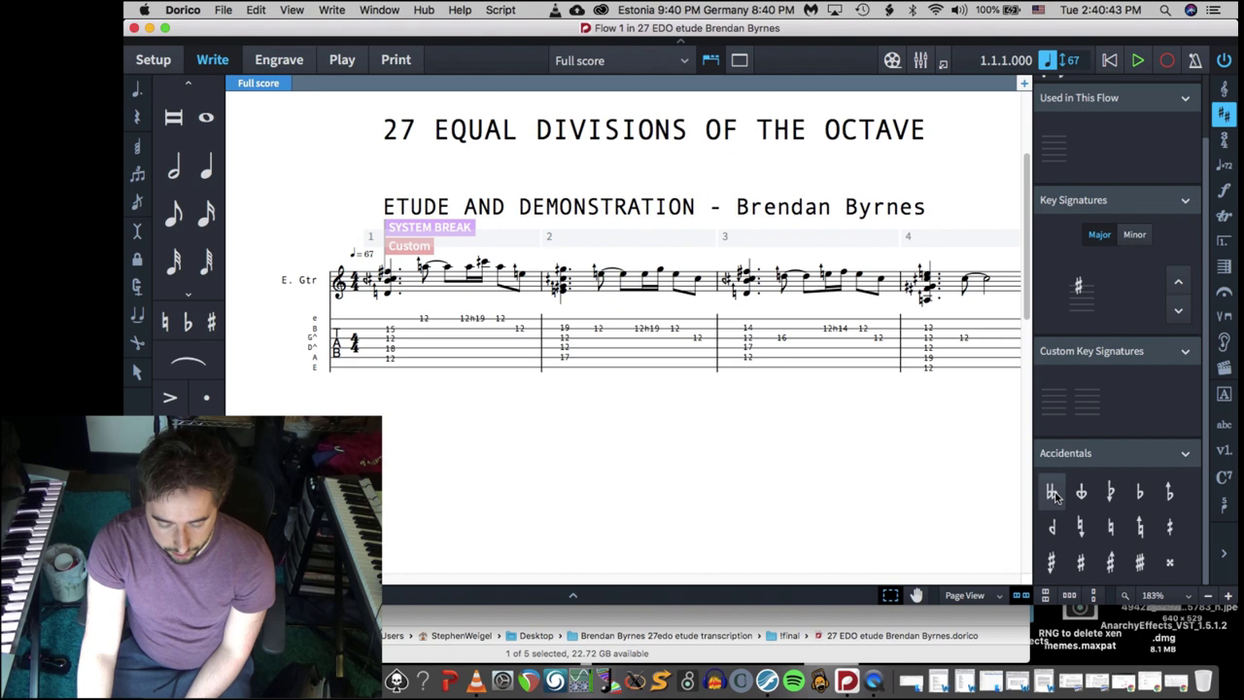
double_click(386, 299)
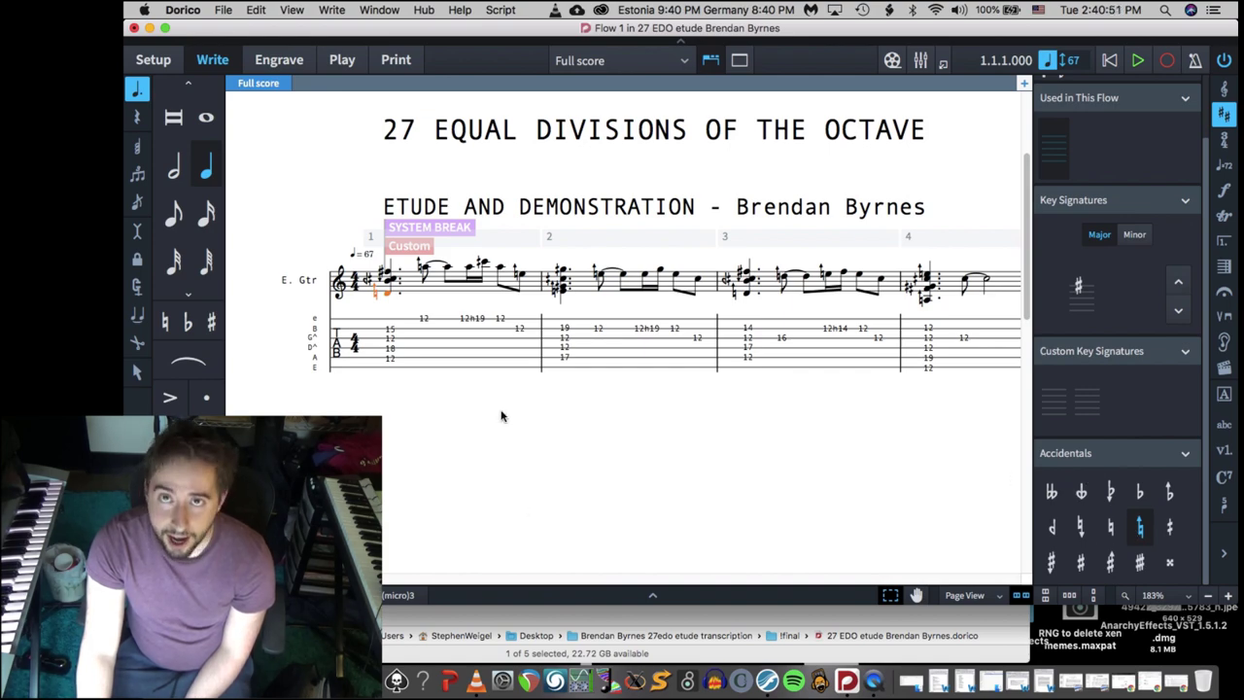
scroll(501, 416, up, 3)
scroll(502, 416, up, 5)
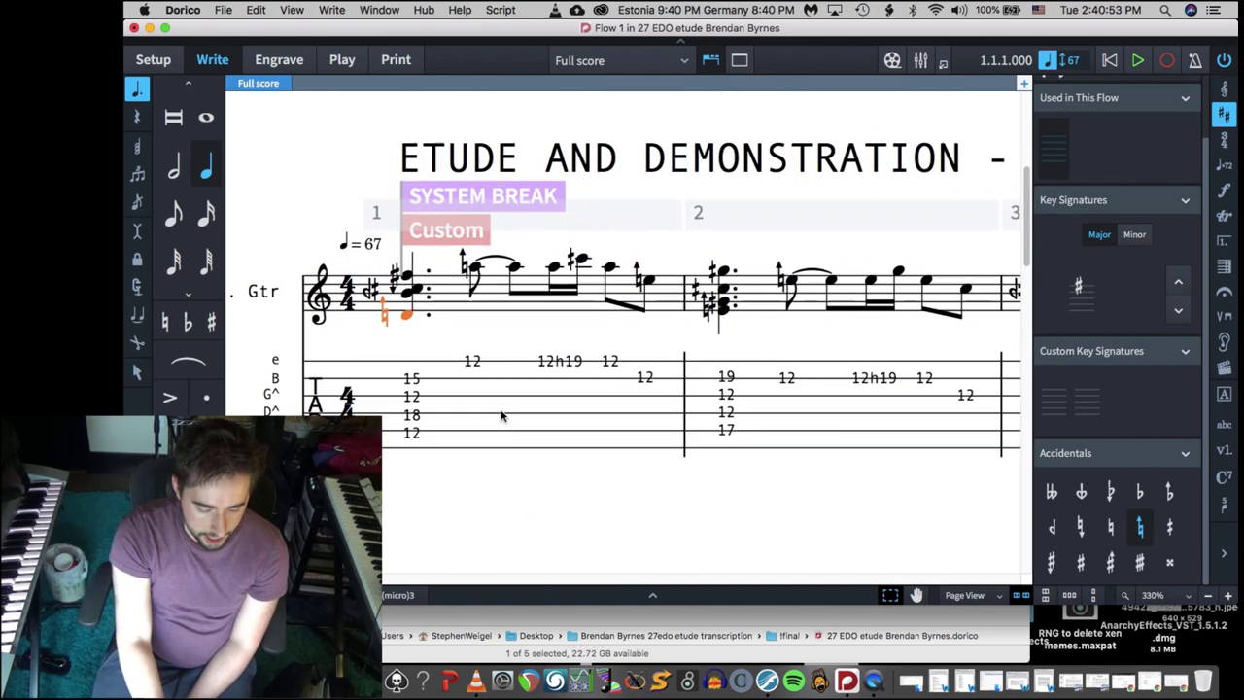
scroll(501, 416, down, 1)
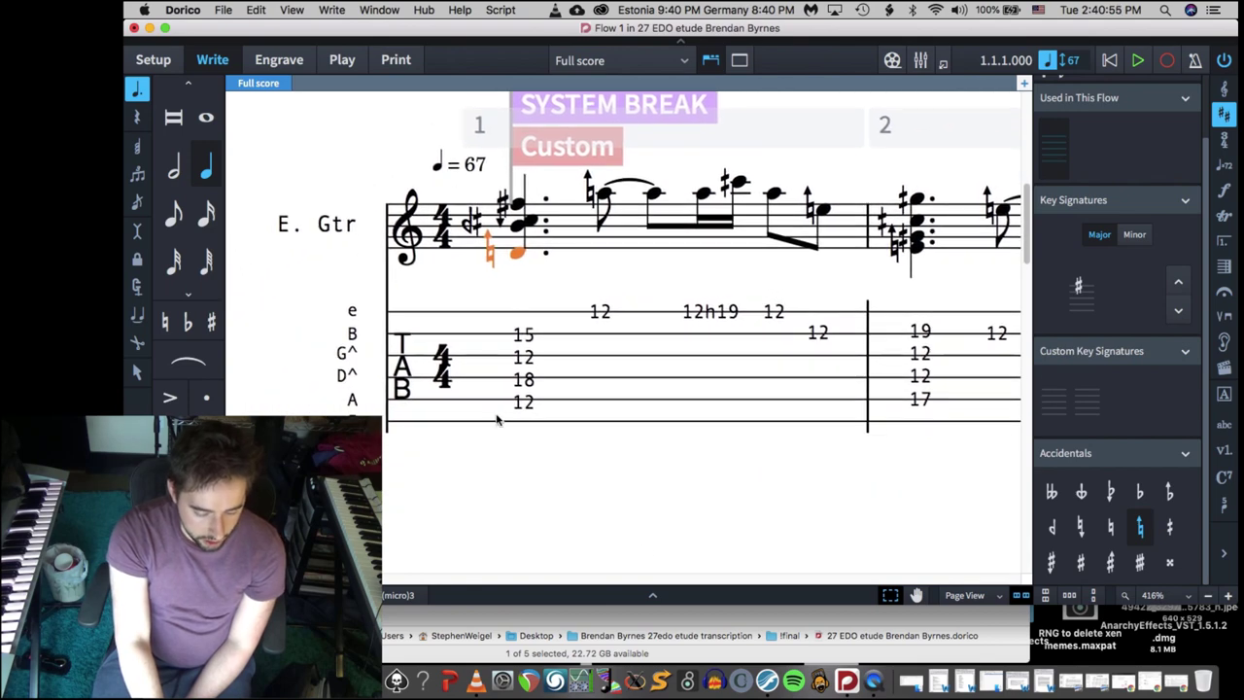
Browse the guitar score from bar 1 onward to bar 21 and examine the chords, accidentals and tablature there up close
key(Escape)
scroll(763, 533, right, 10)
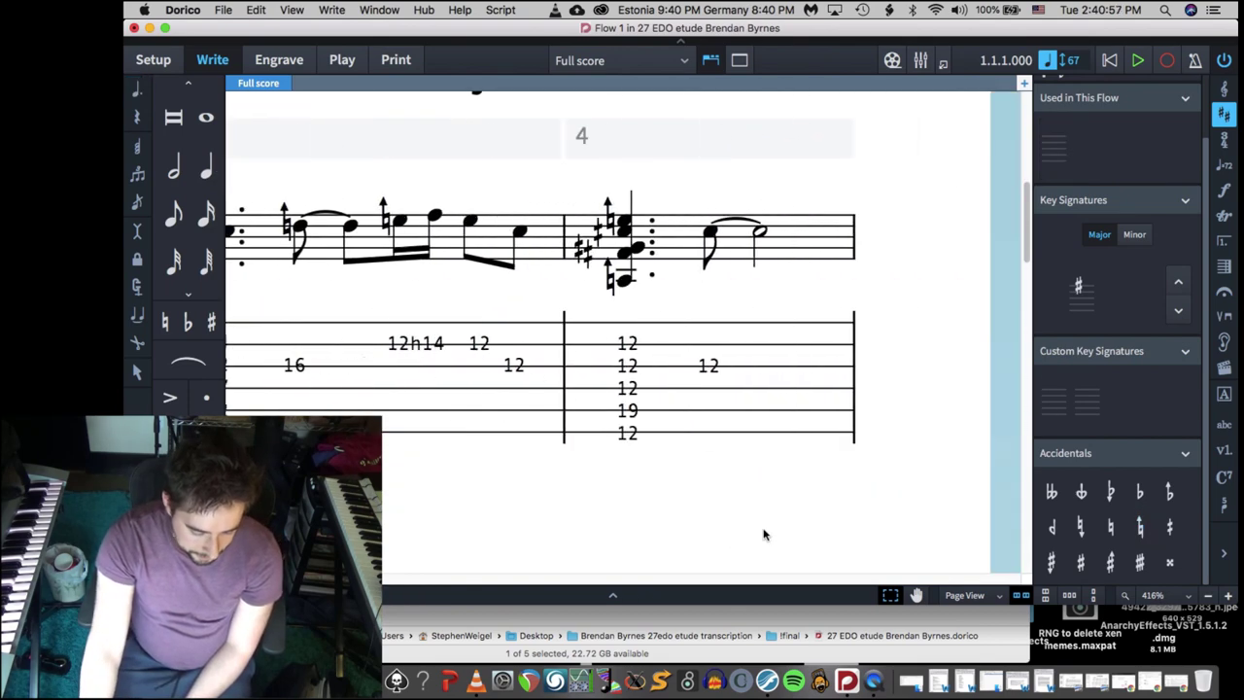
scroll(763, 533, down, 3)
scroll(763, 533, right, 15)
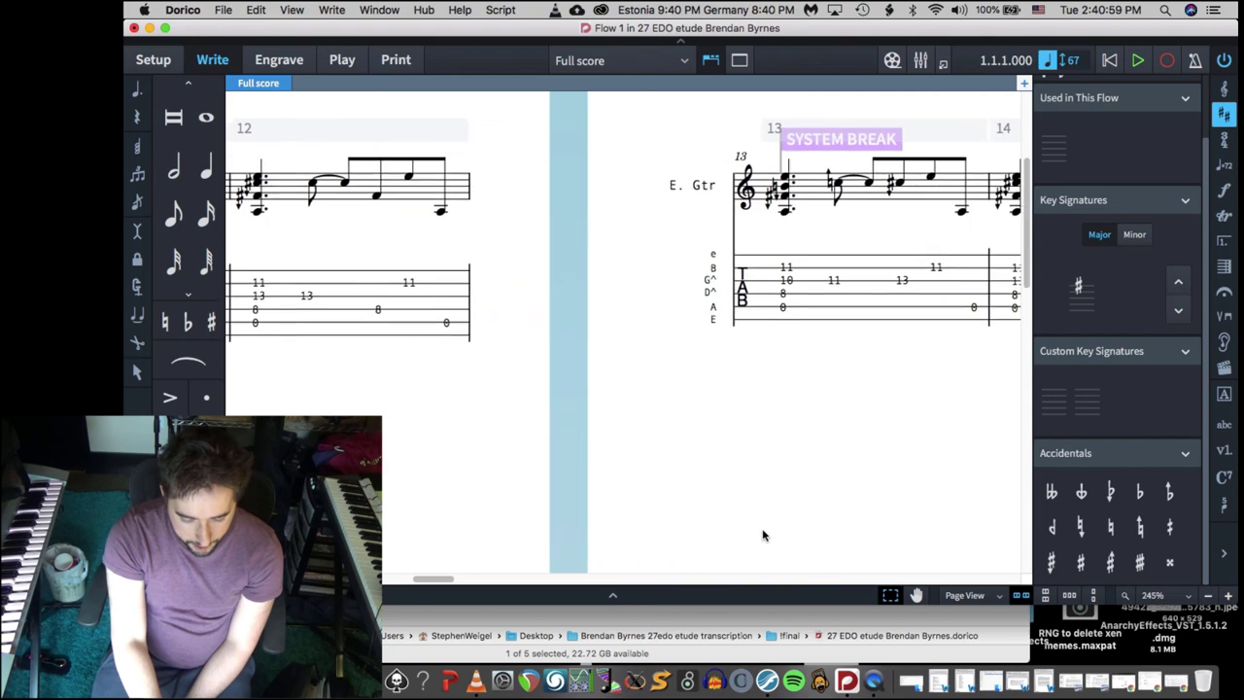
scroll(763, 533, right, 15)
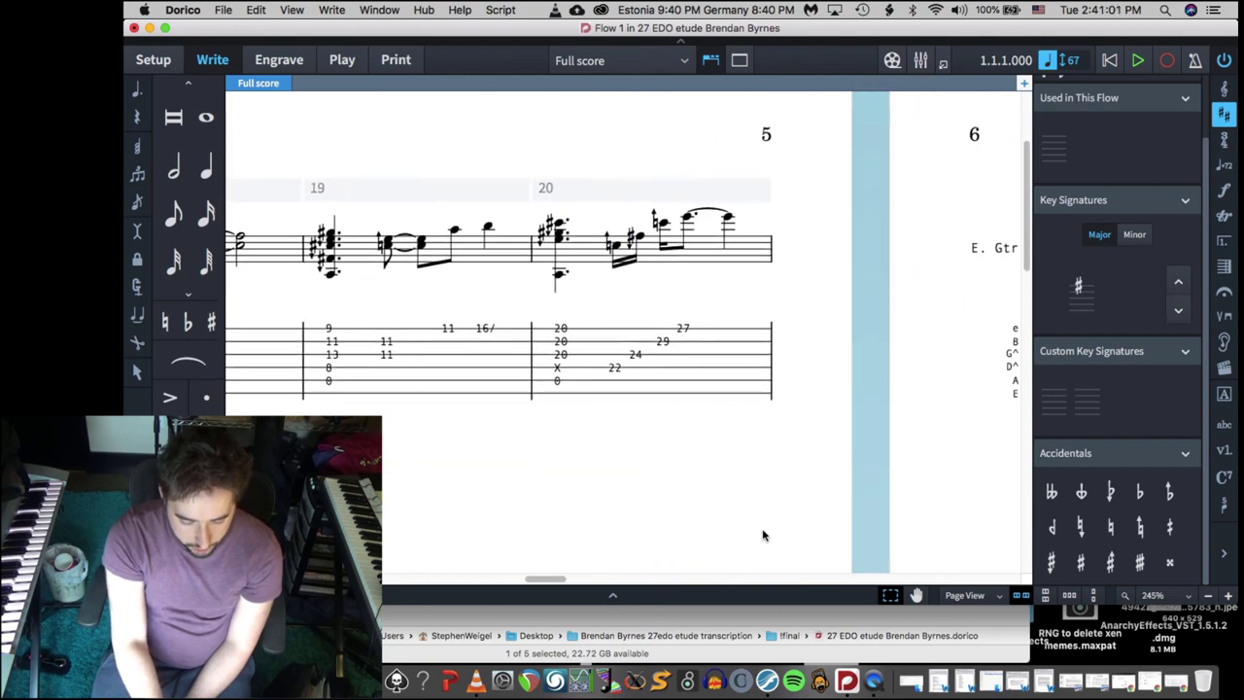
scroll(763, 533, left, 5)
scroll(763, 534, up, 5)
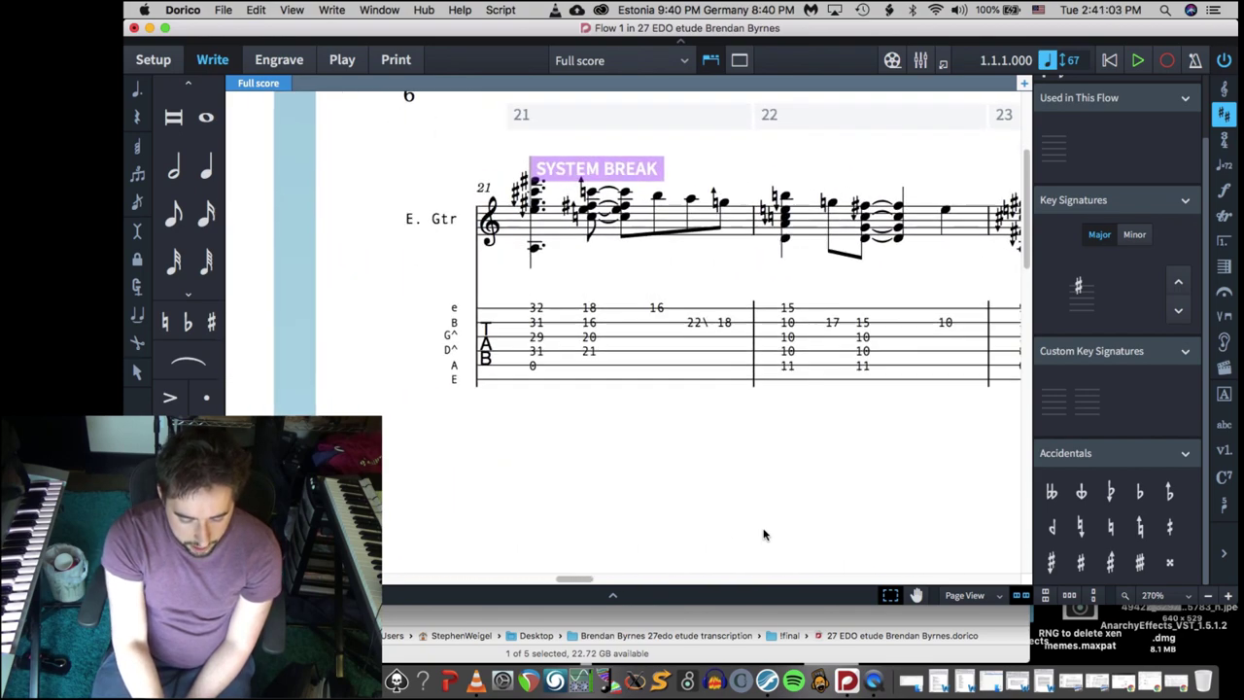
scroll(762, 533, right, 1)
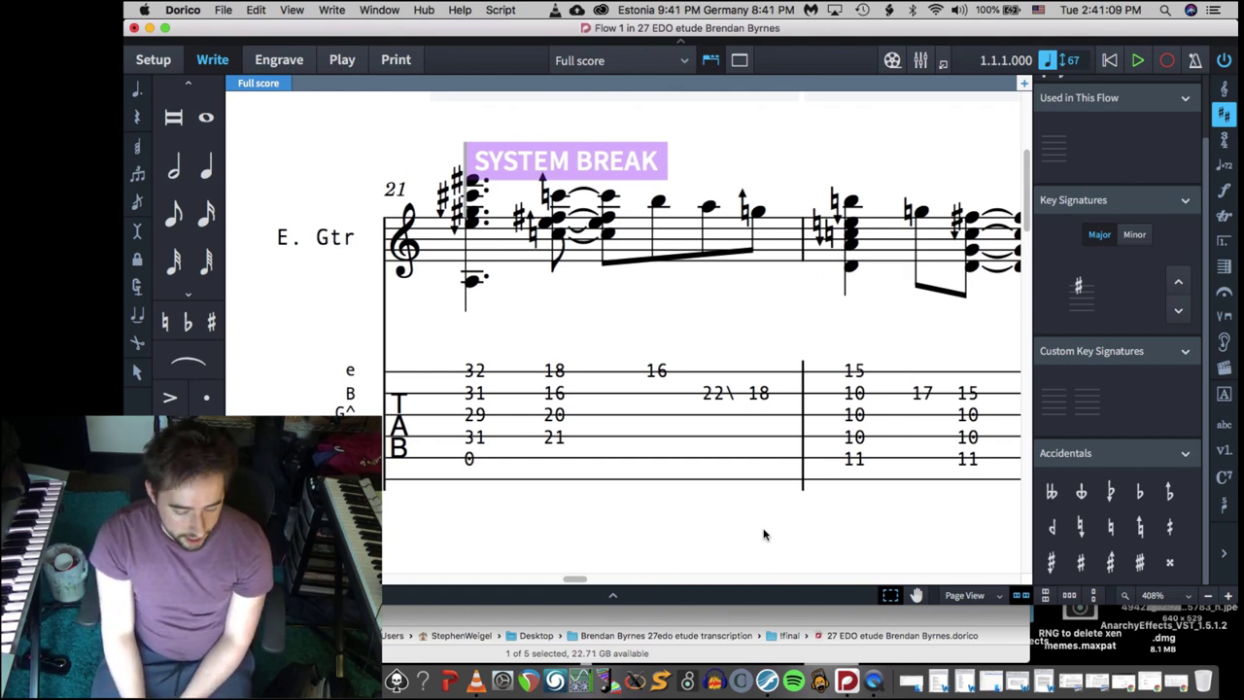
Switch to Chrome, open the YouTube video on faking tablature in Dorico, enlarge the browser window and view the video description
key(super+Tab)
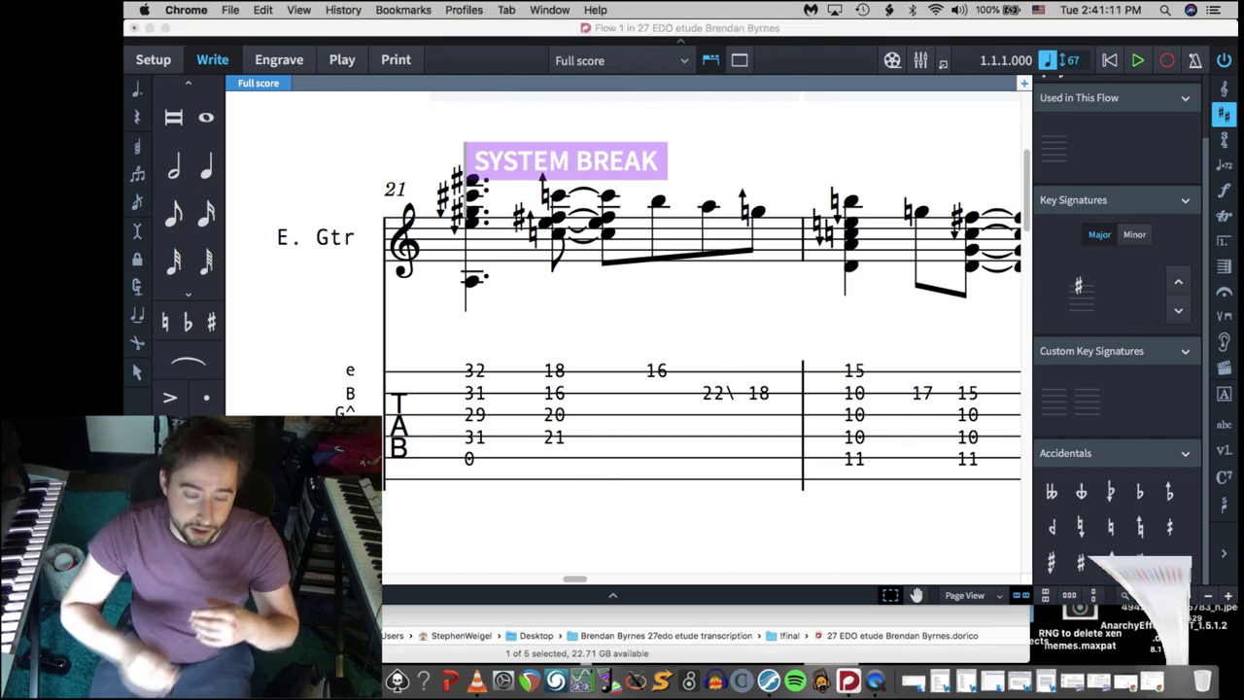
click(540, 38)
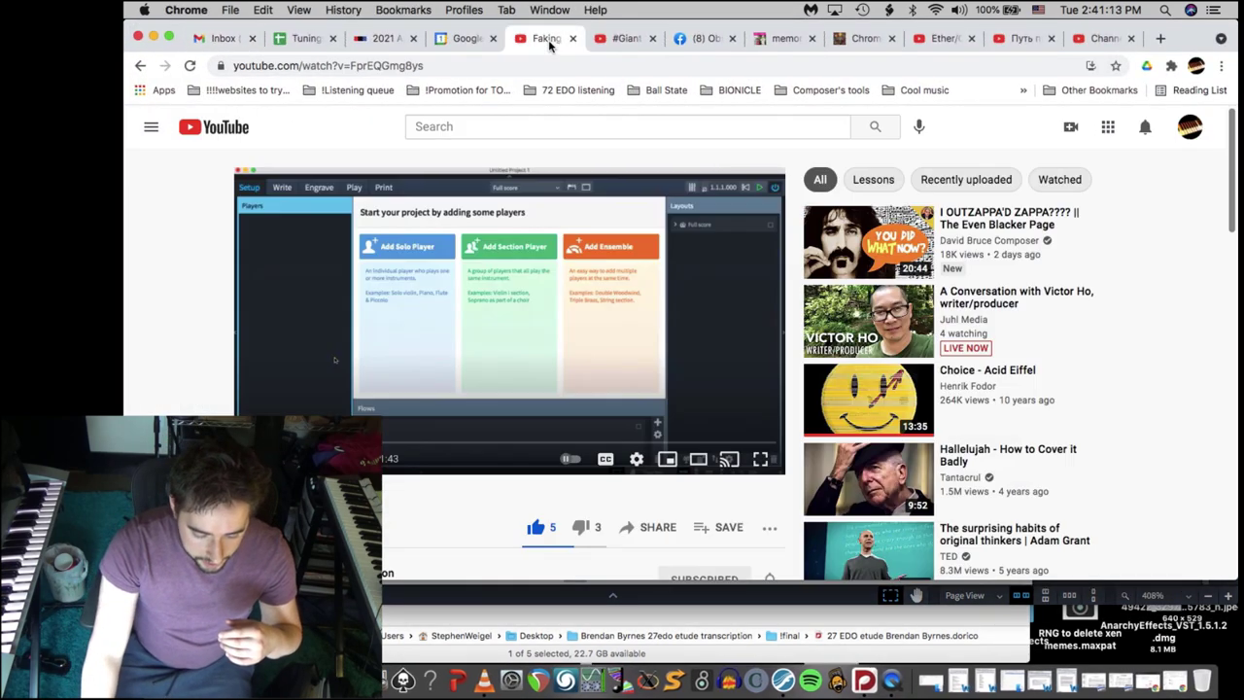
drag(1233, 576, 1234, 643)
scroll(465, 489, down, 3)
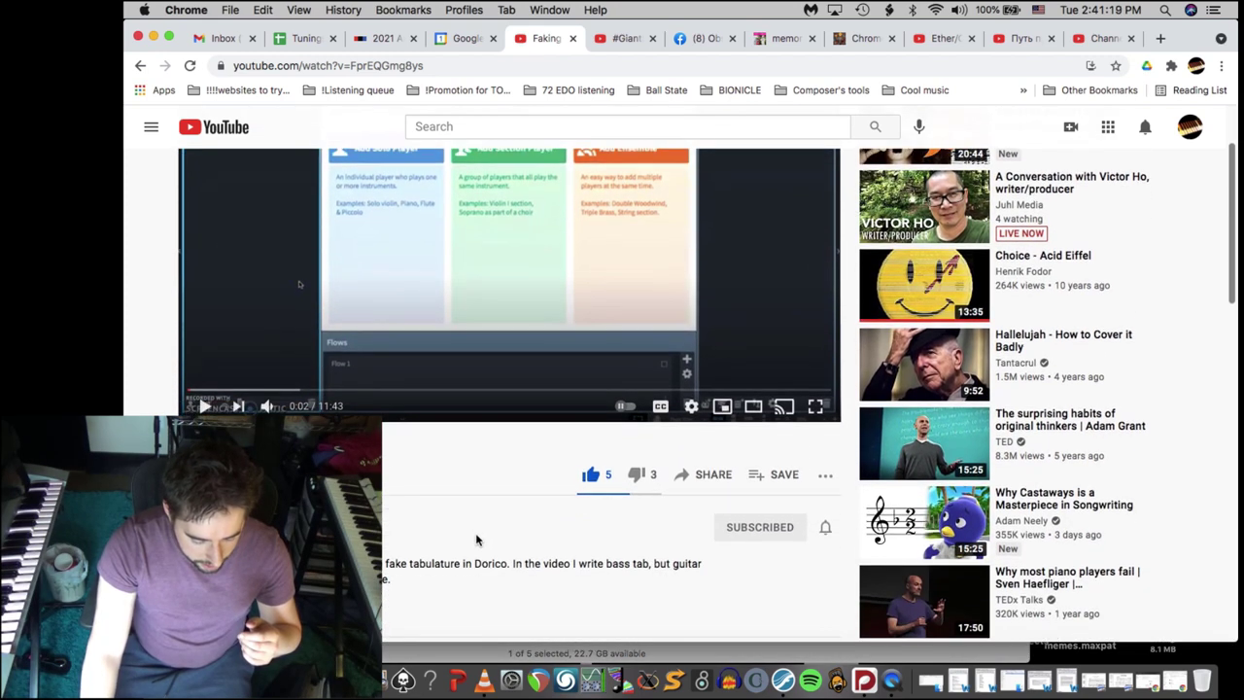
Return to the video player and skip ahead through the tutorial to view the bass tab example and a further section
scroll(478, 542, up, 1)
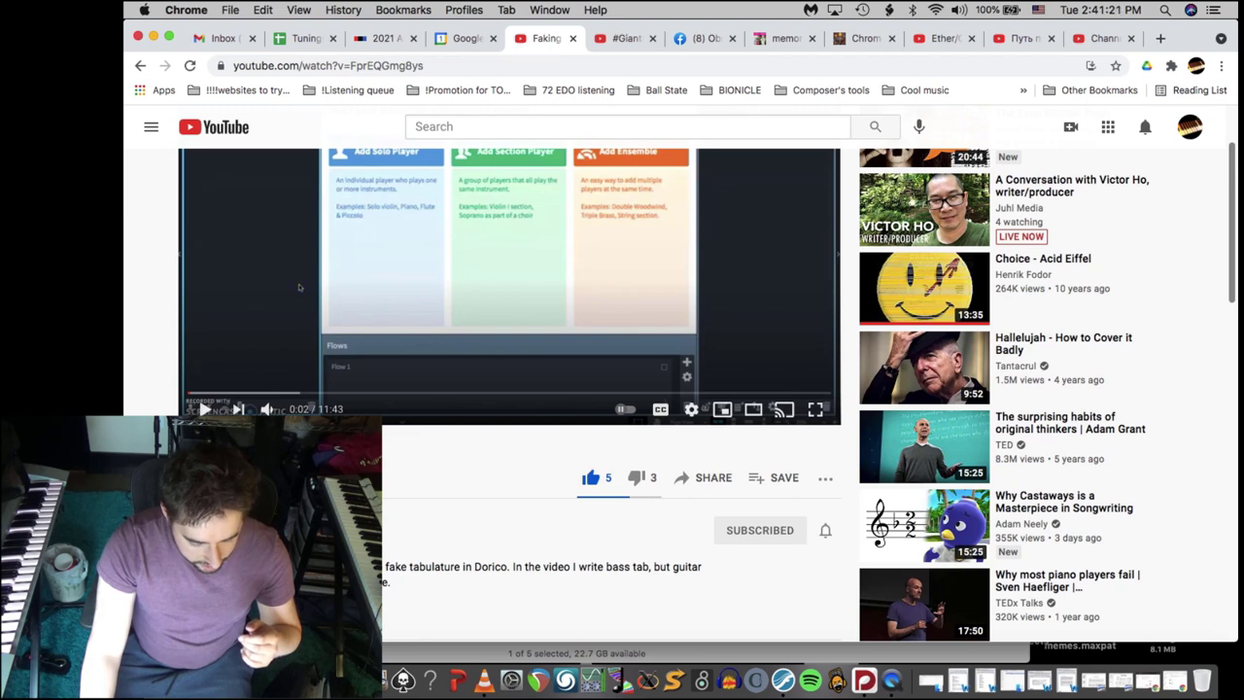
scroll(541, 498, up, 3)
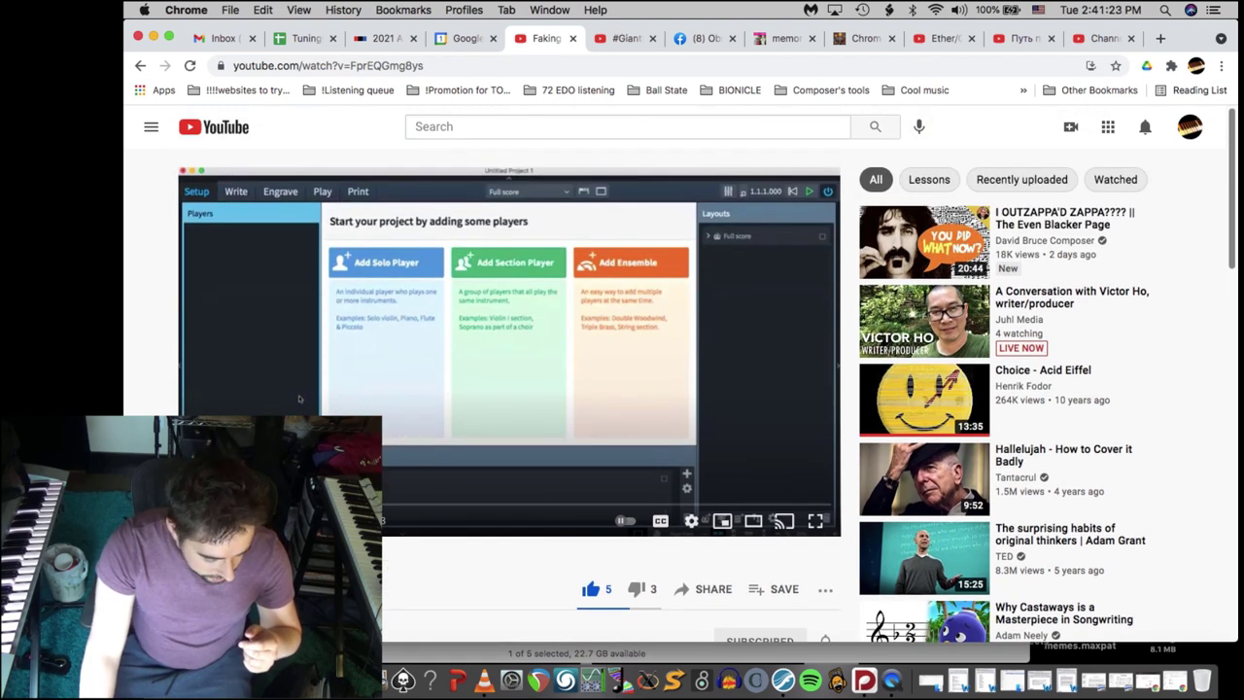
click(250, 507)
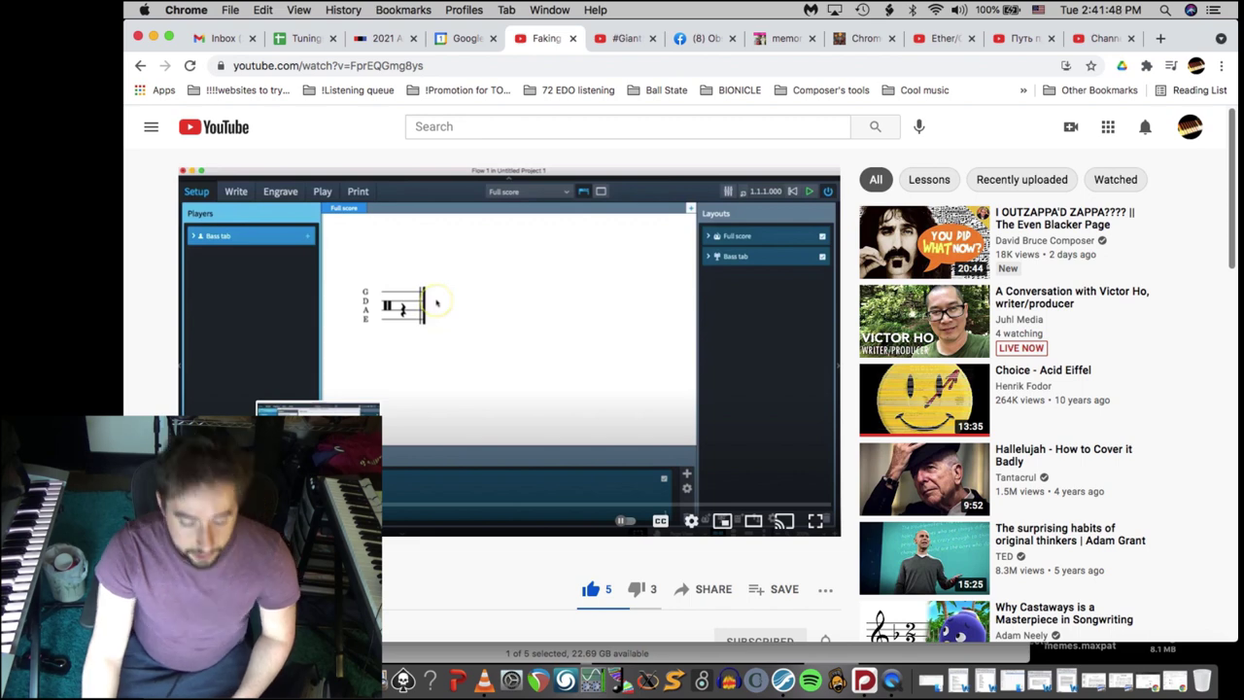
click(447, 509)
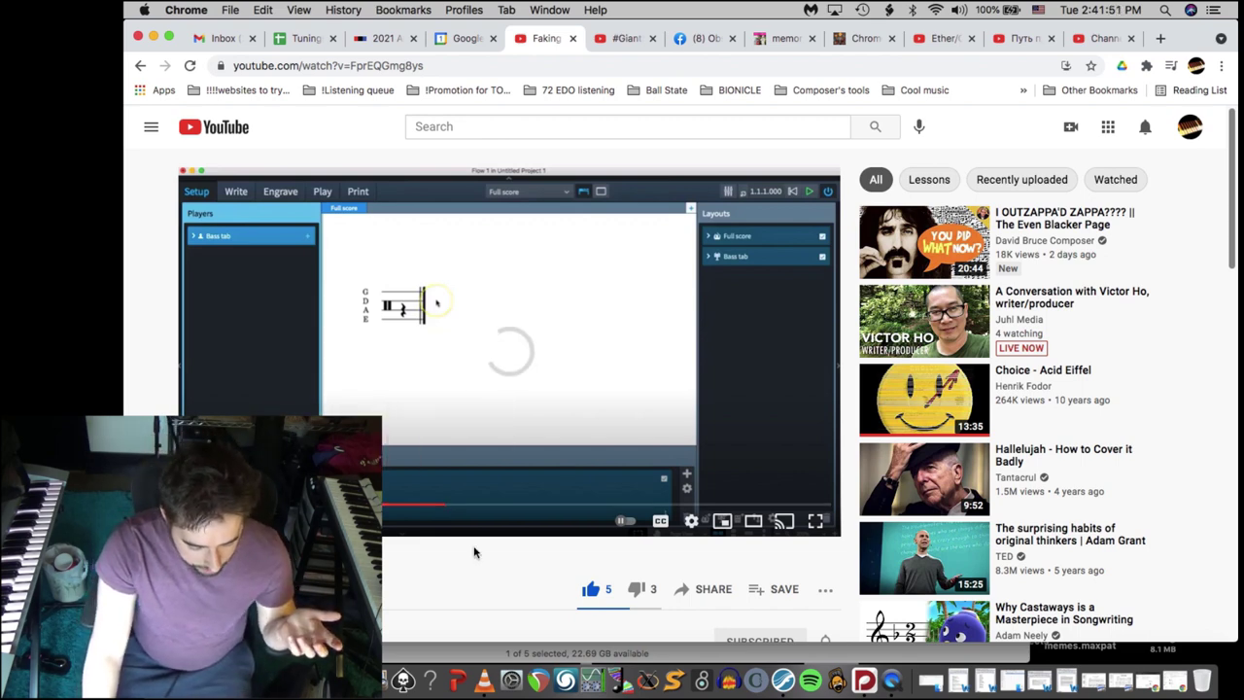